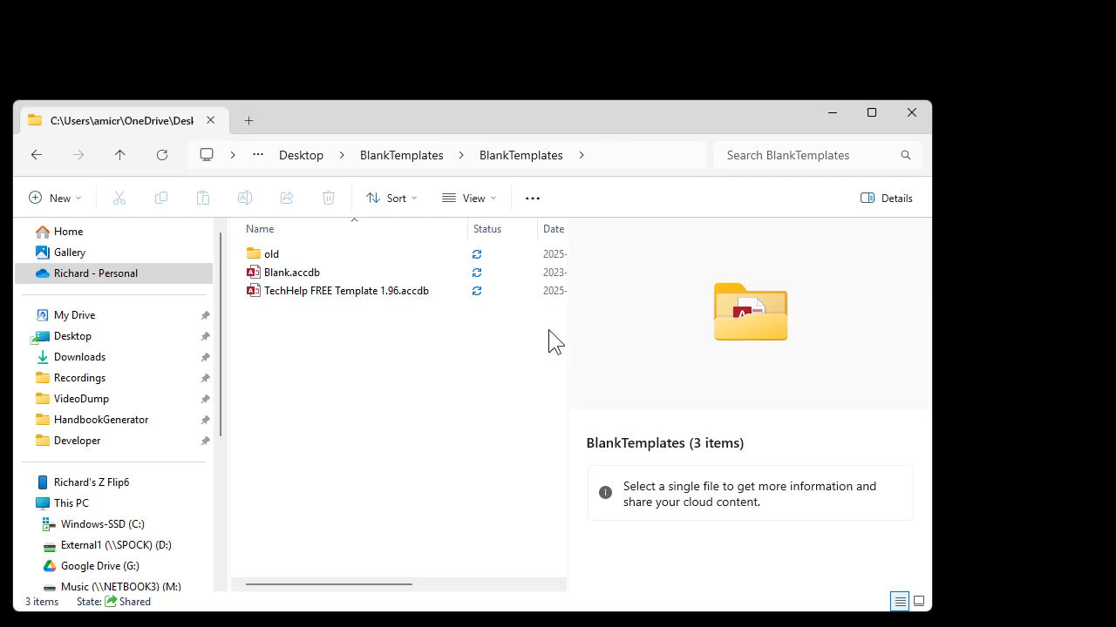
- Open the TechHelp FREE Template 1.96 database and browse a few records in the Customers form
double_click(354, 293)
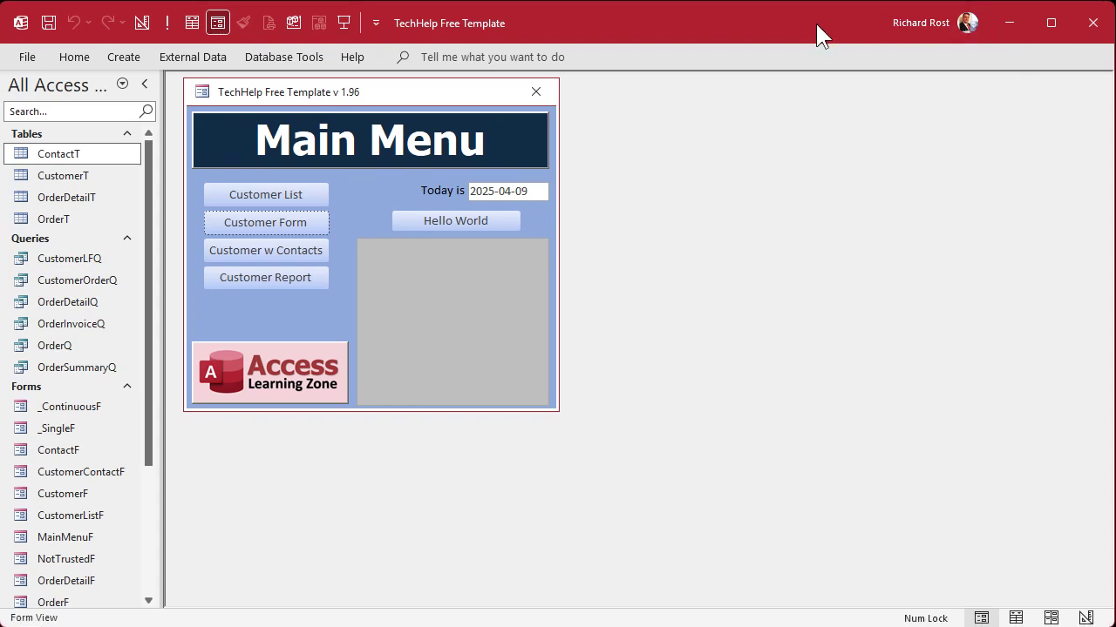
click(243, 221)
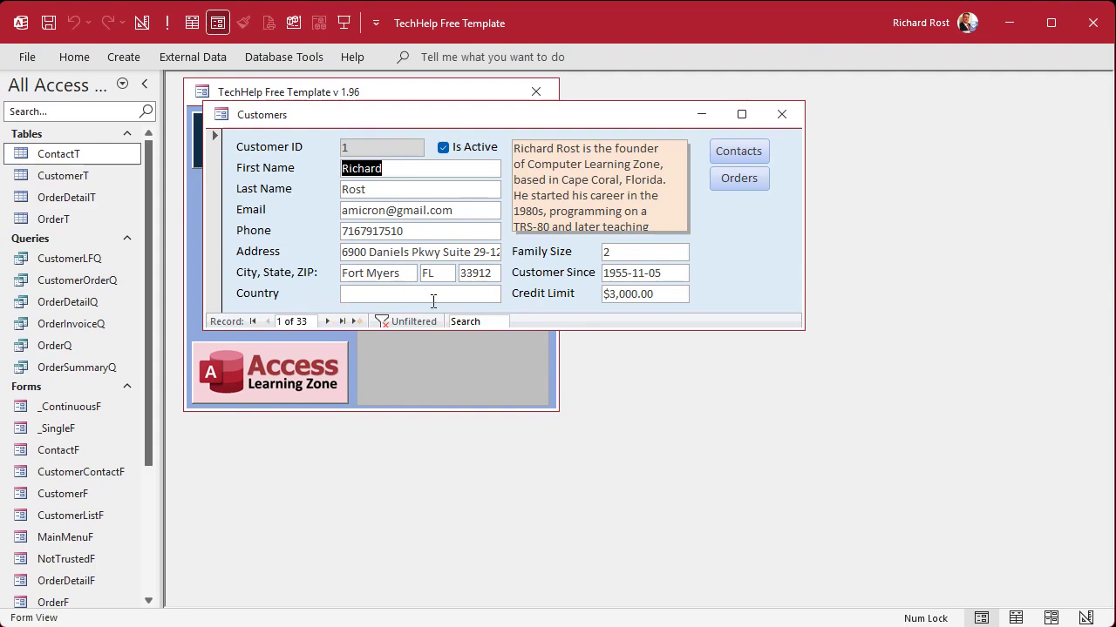
click(326, 322)
click(327, 321)
click(327, 321)
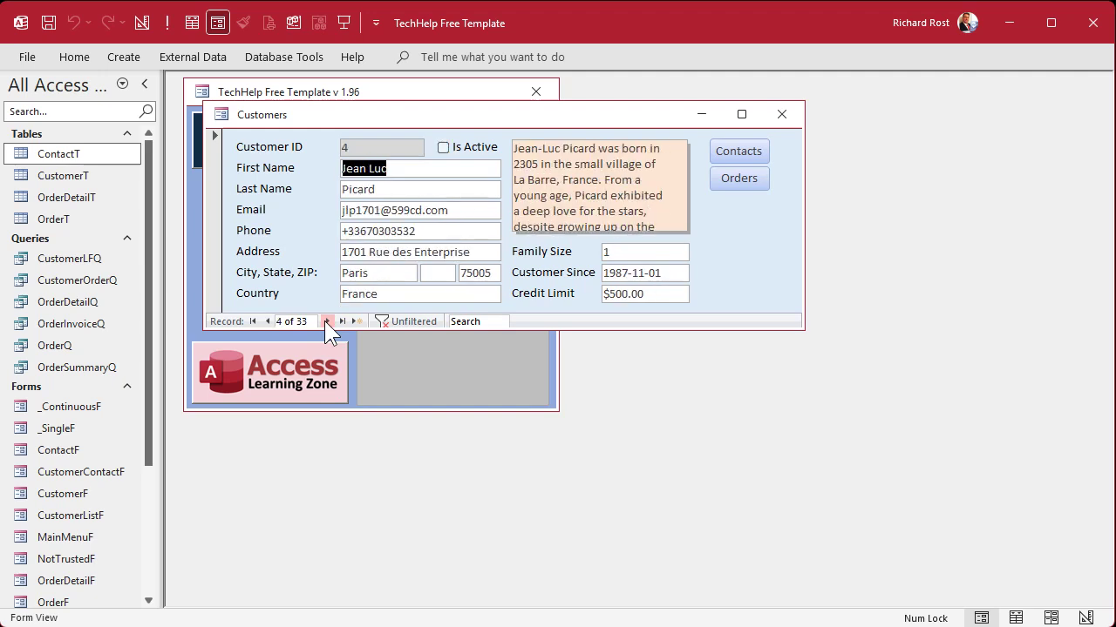
click(327, 321)
click(327, 321)
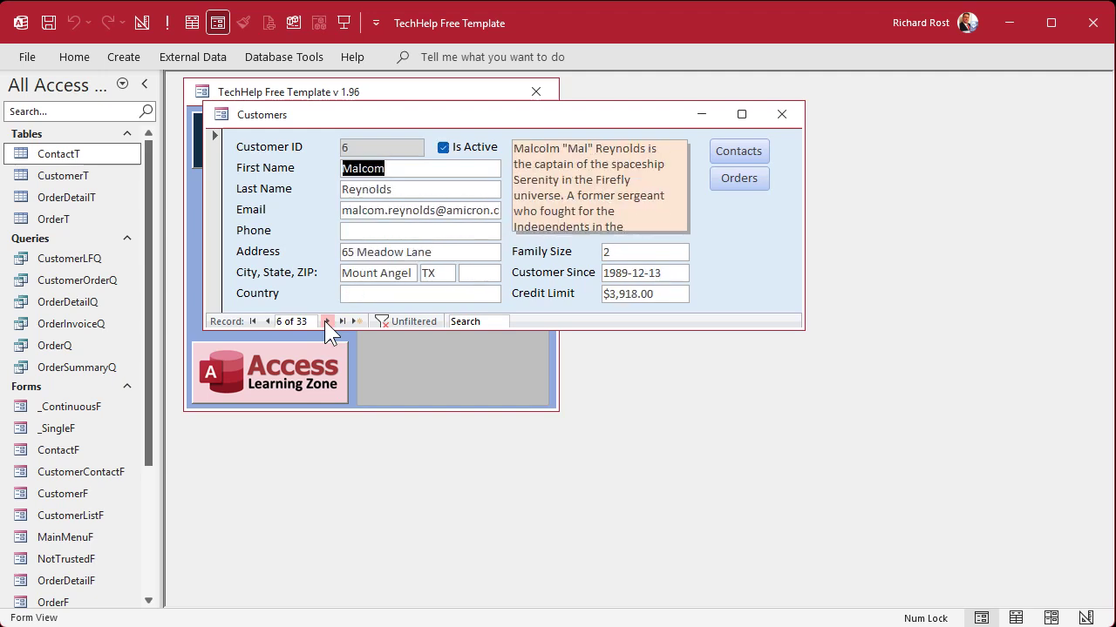
click(266, 321)
- Close the Customers form and open the CustomerT table, scrolling right to its Country column
click(778, 113)
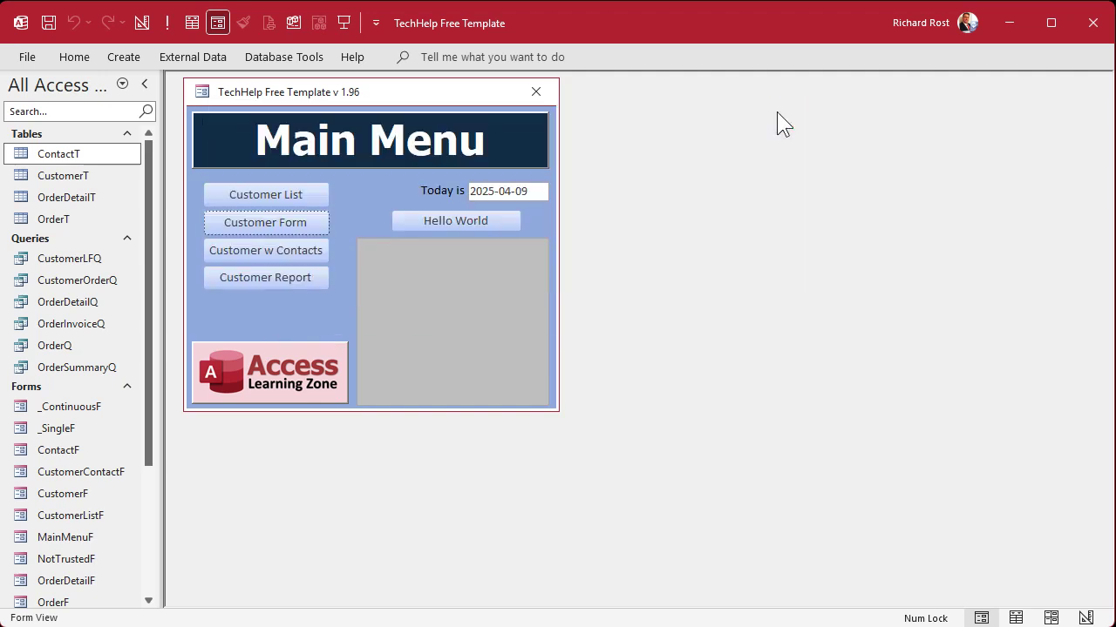
click(63, 178)
double_click(63, 178)
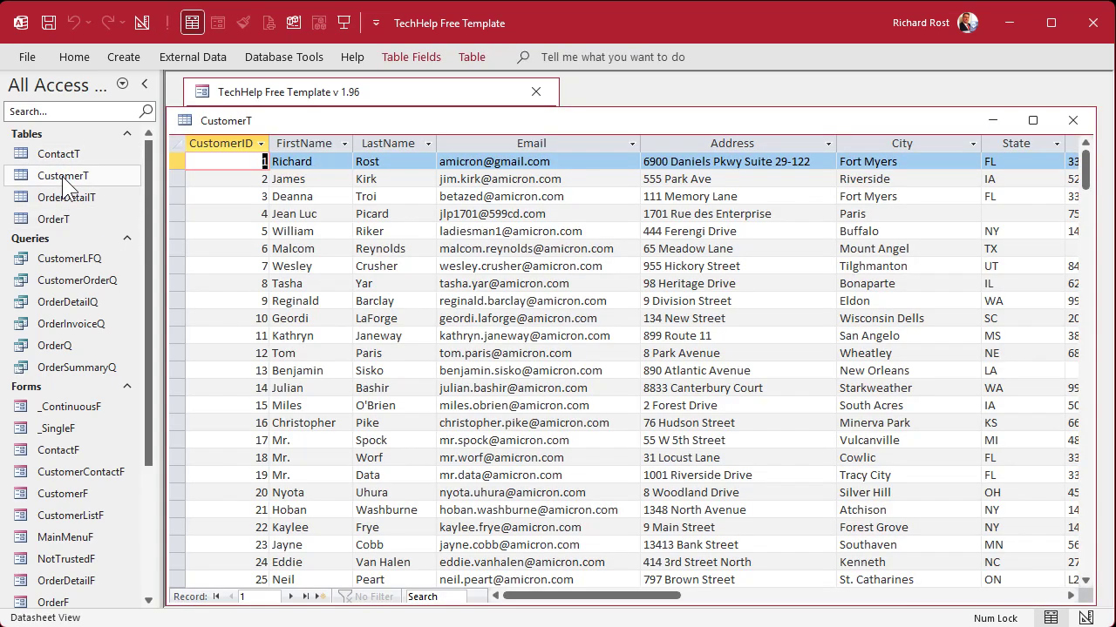
drag(320, 122, 329, 102)
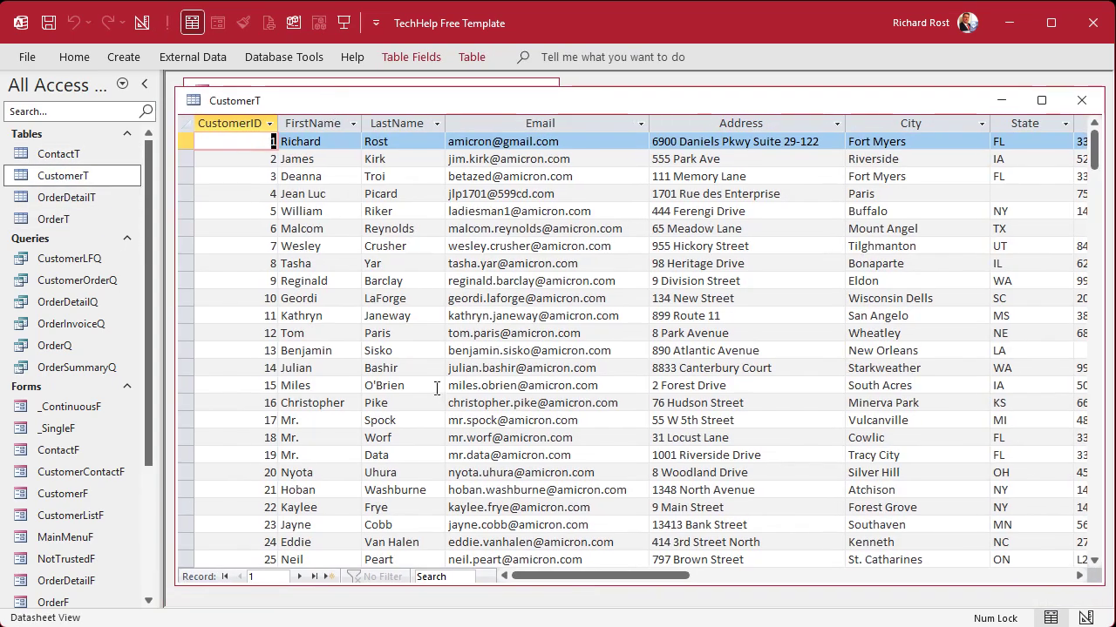
drag(541, 577, 685, 576)
- Select the Country column and review the blank Country values, such as 8 Woodland Drive
click(398, 128)
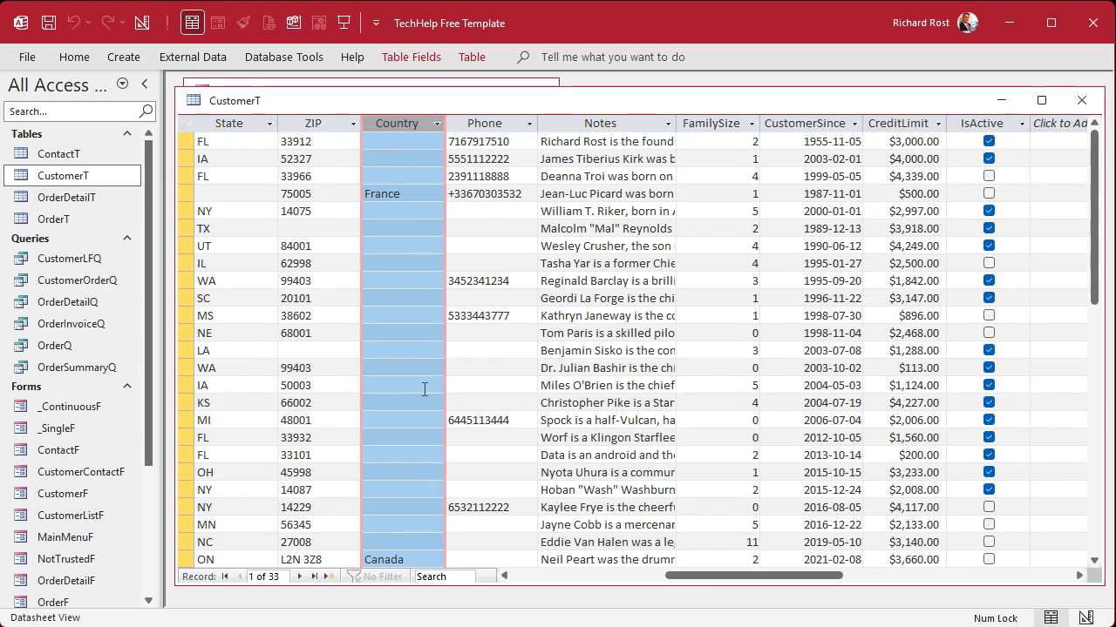
scroll(406, 376, down, 5)
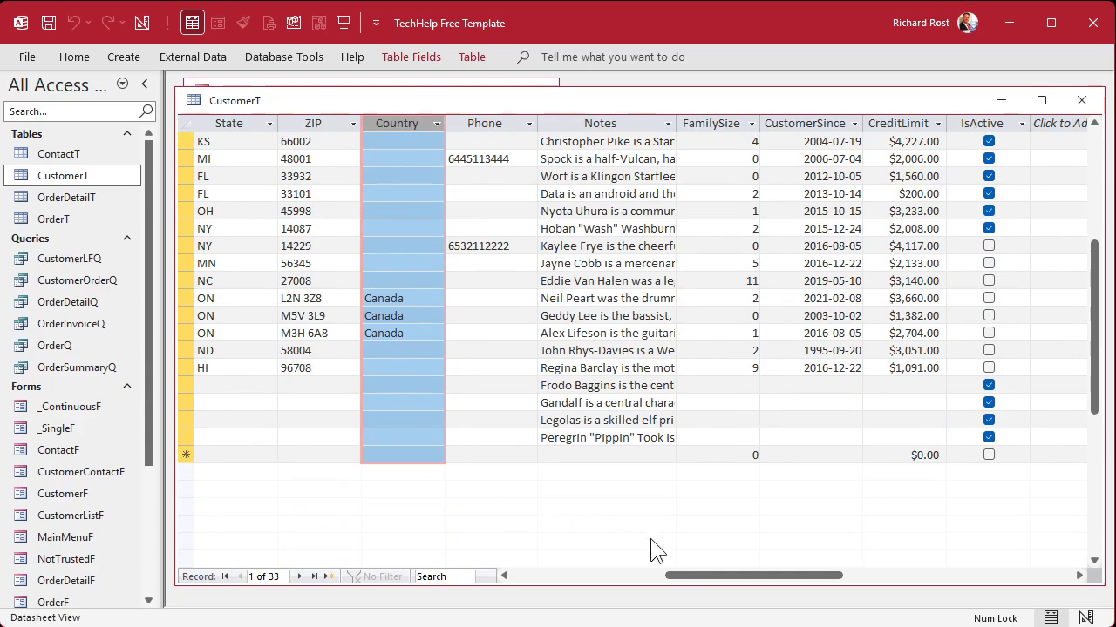
drag(692, 577, 543, 607)
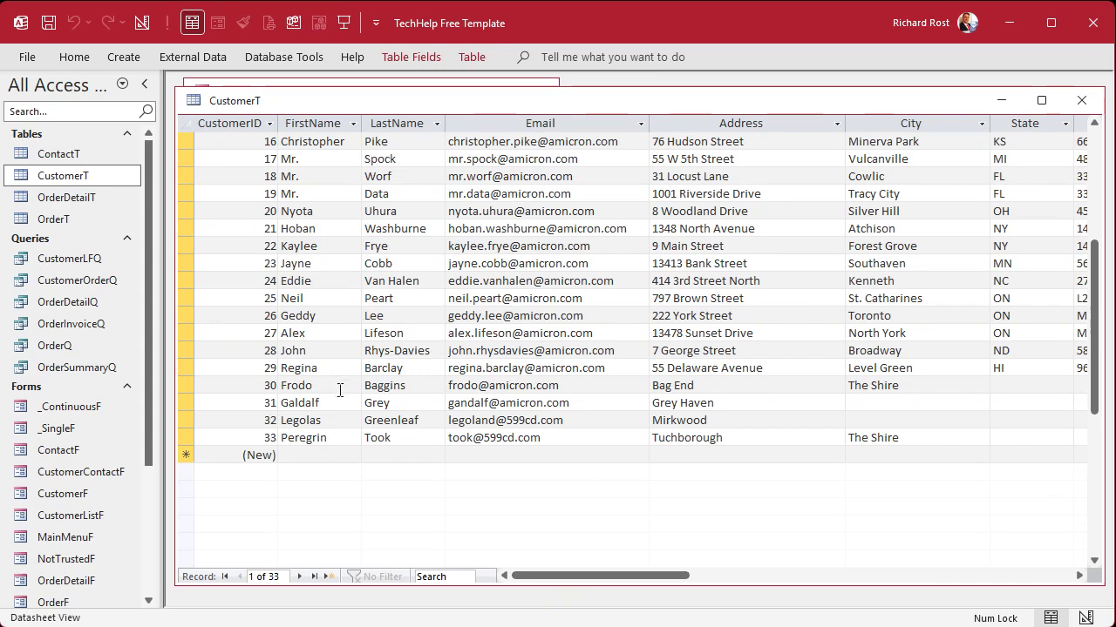
drag(553, 585, 663, 578)
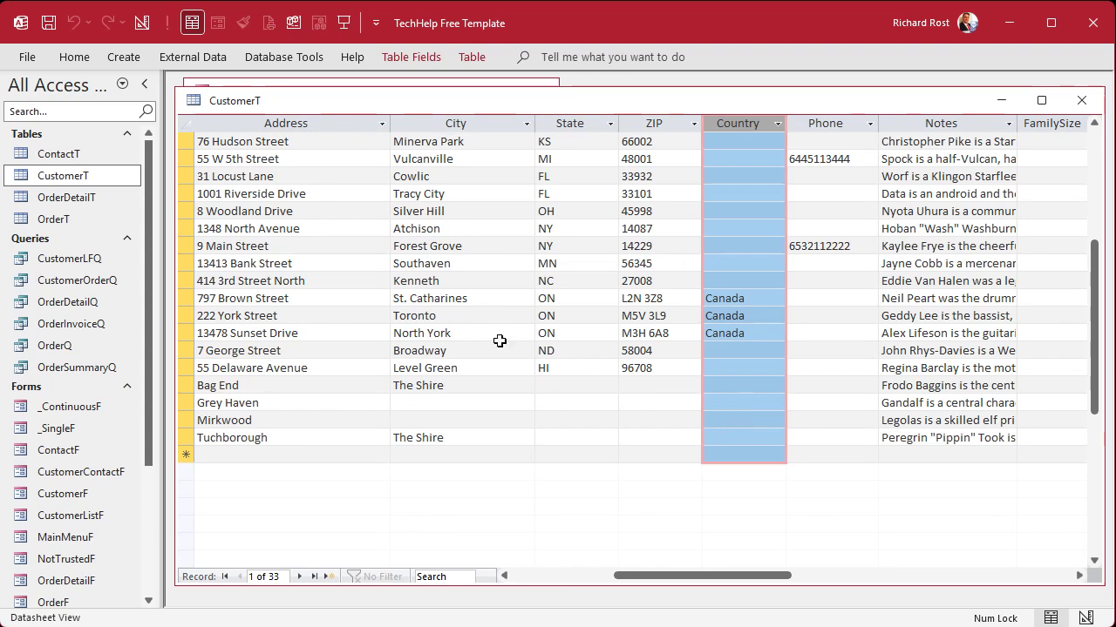
click(586, 244)
click(579, 199)
click(577, 218)
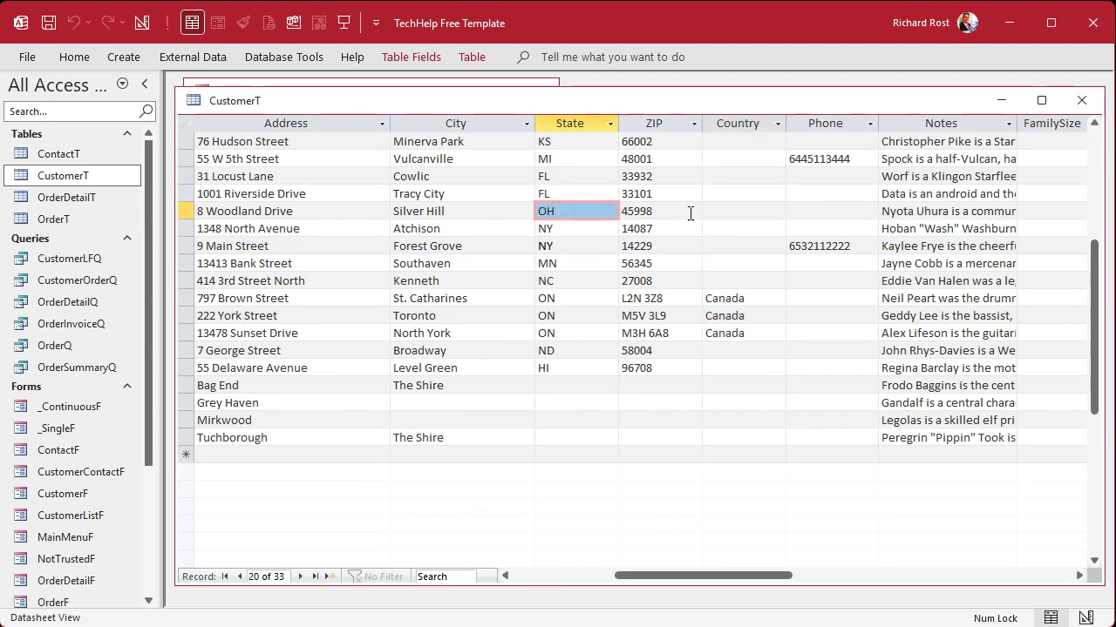
click(765, 212)
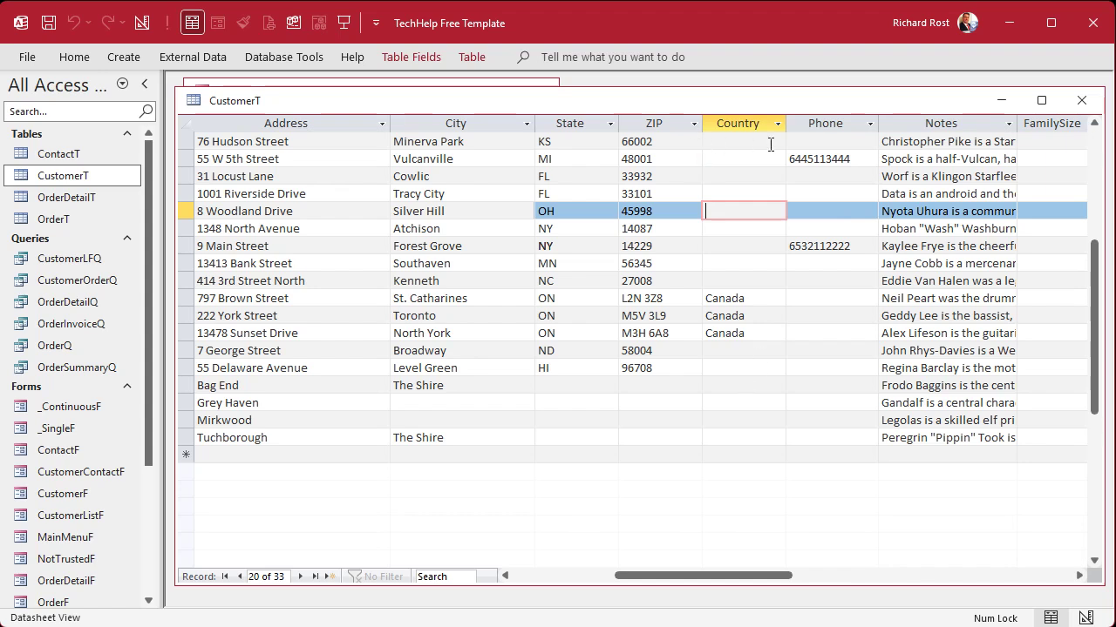
click(740, 122)
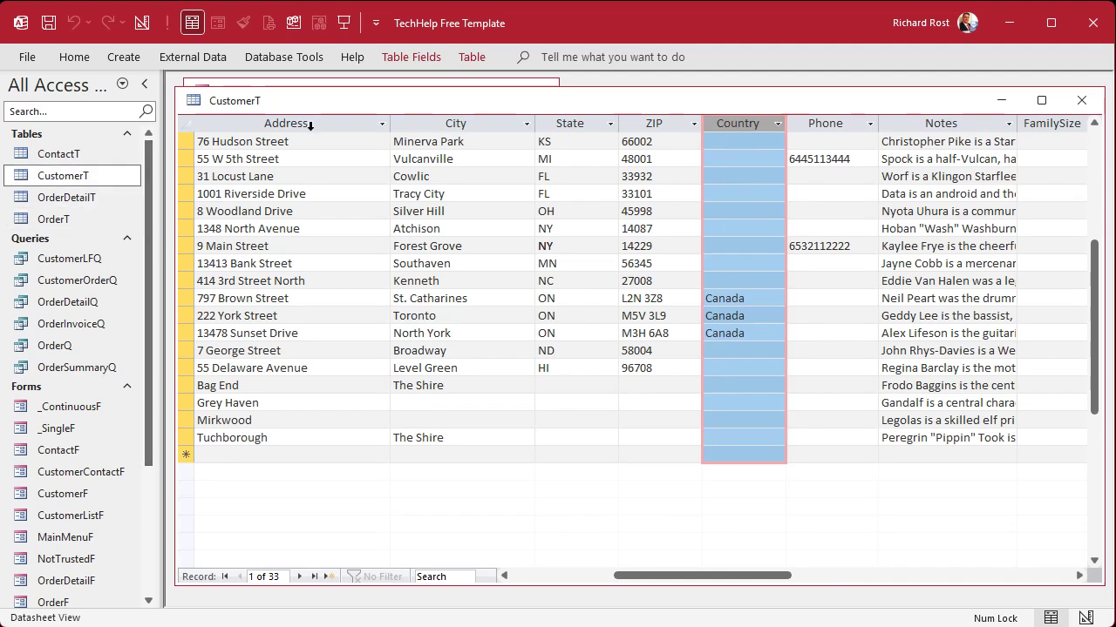
- In CustomerT's Design View, set the Country field's Default Value to USA and close the table
right_click(341, 102)
click(420, 191)
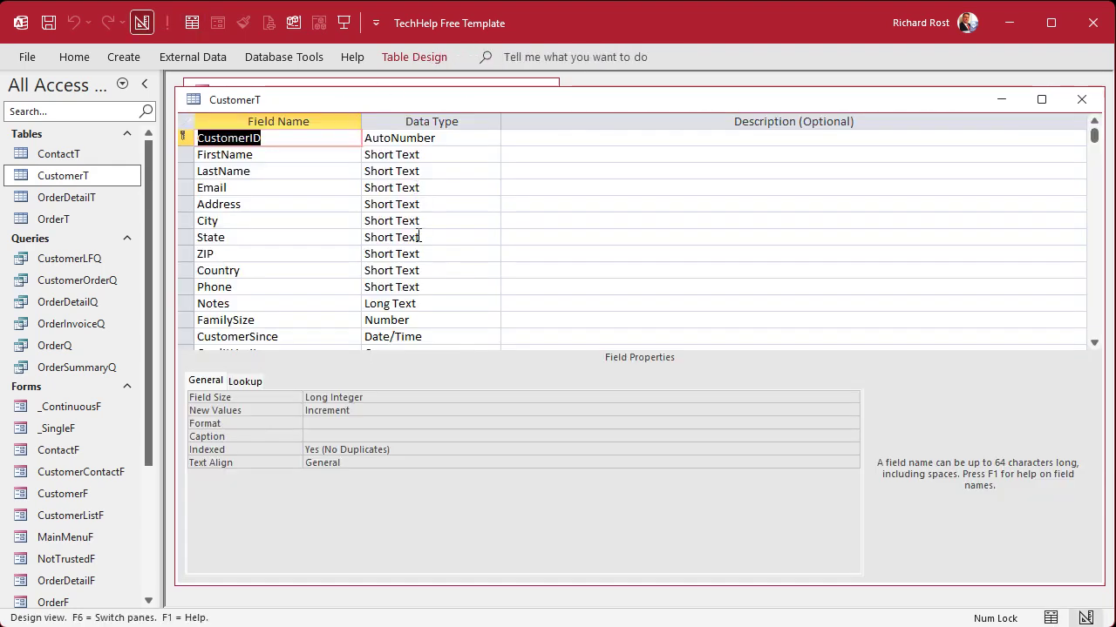
scroll(422, 230, down, 1)
click(278, 220)
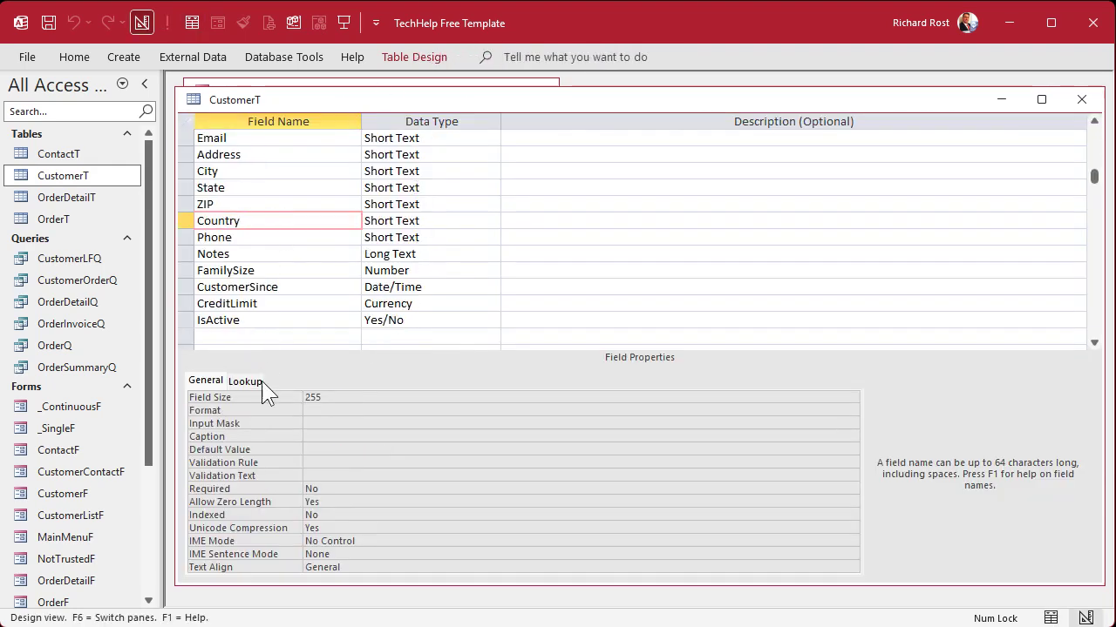
click(367, 449)
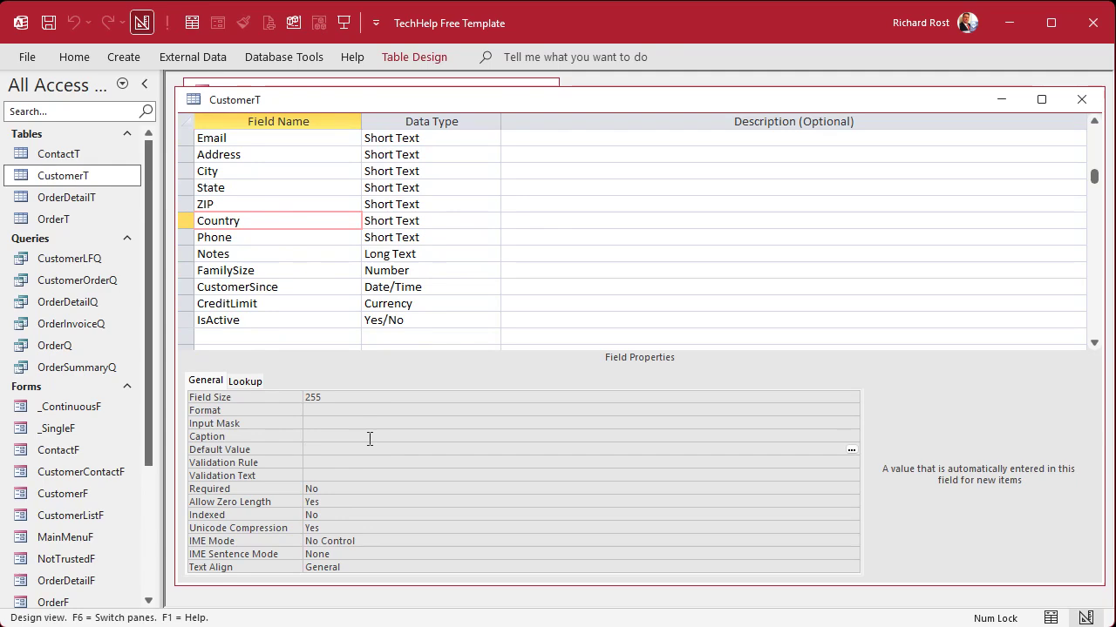
text(USA)
key(Return)
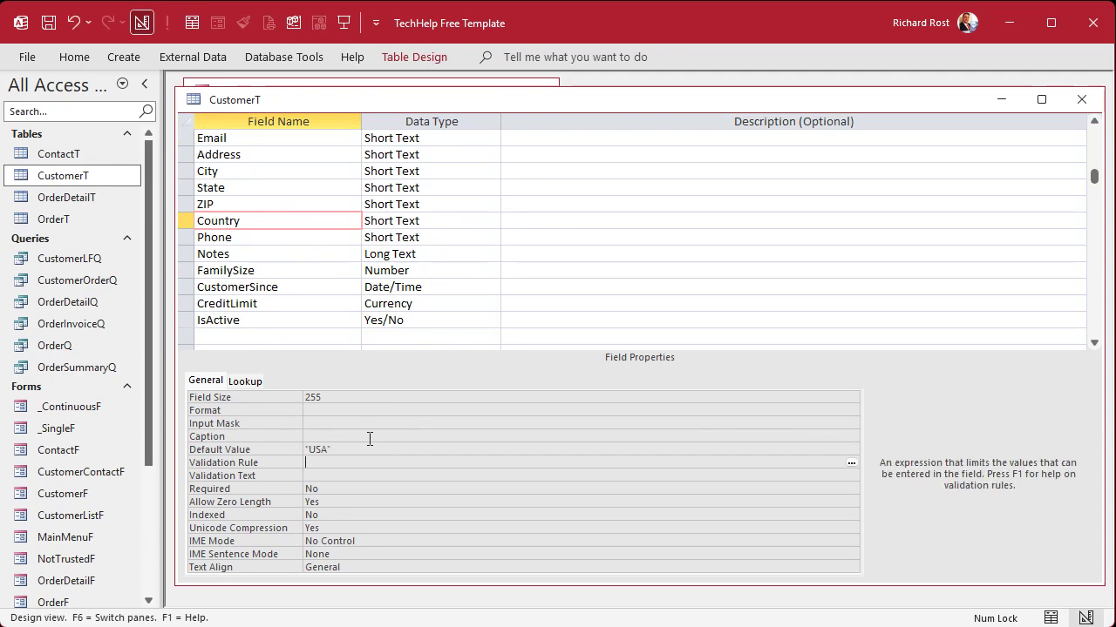
click(1083, 98)
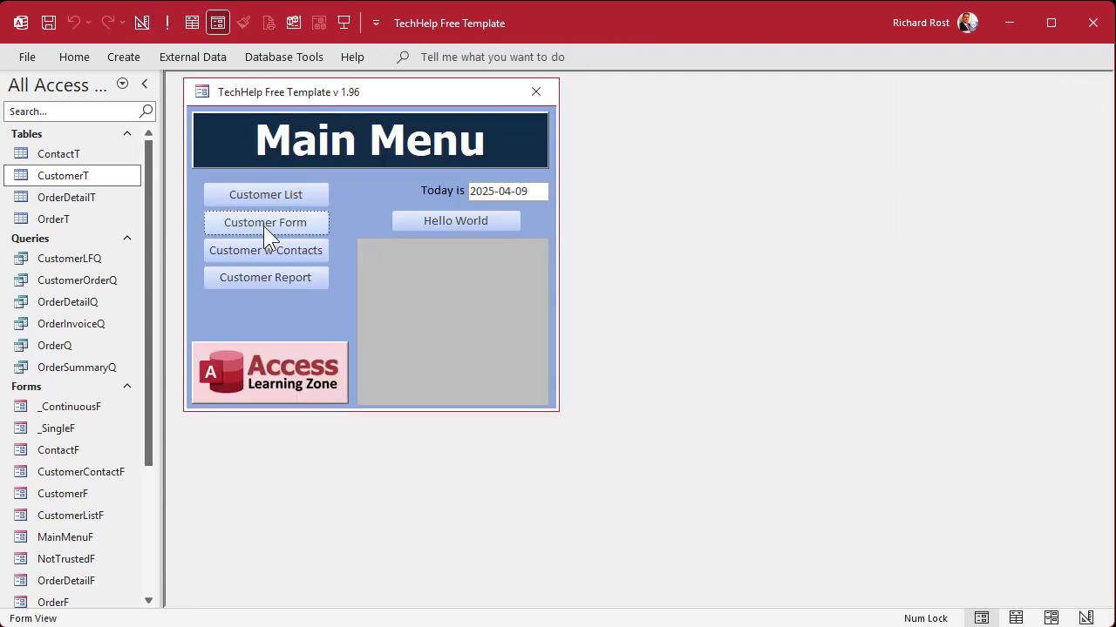
- Reopen CustomerT and check that the new-record row now pre-fills Country with USA
double_click(81, 177)
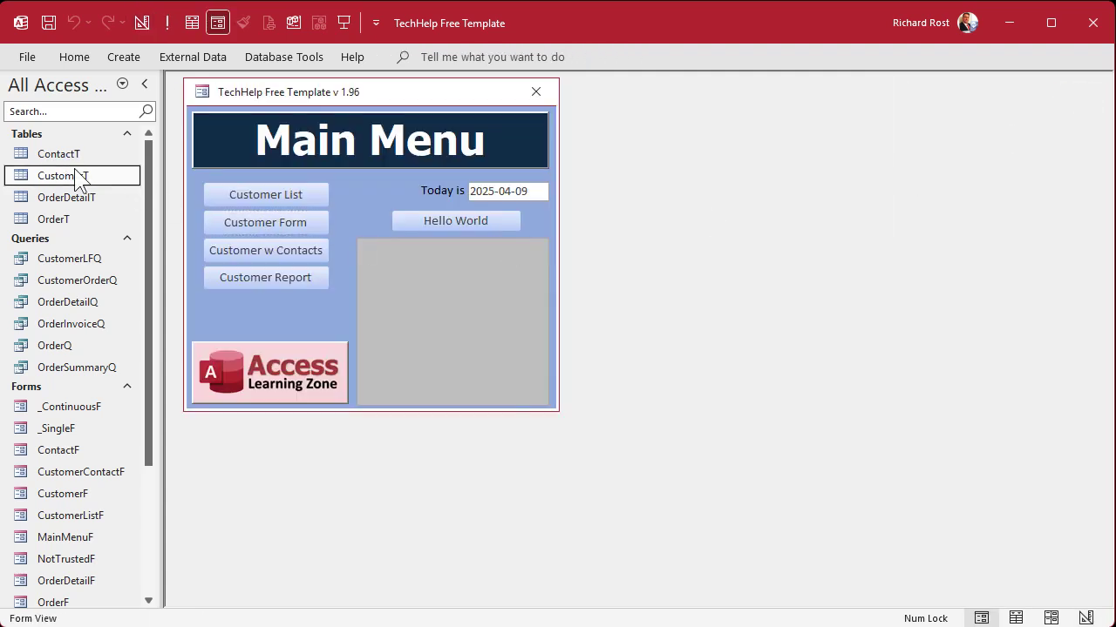
drag(573, 596, 709, 593)
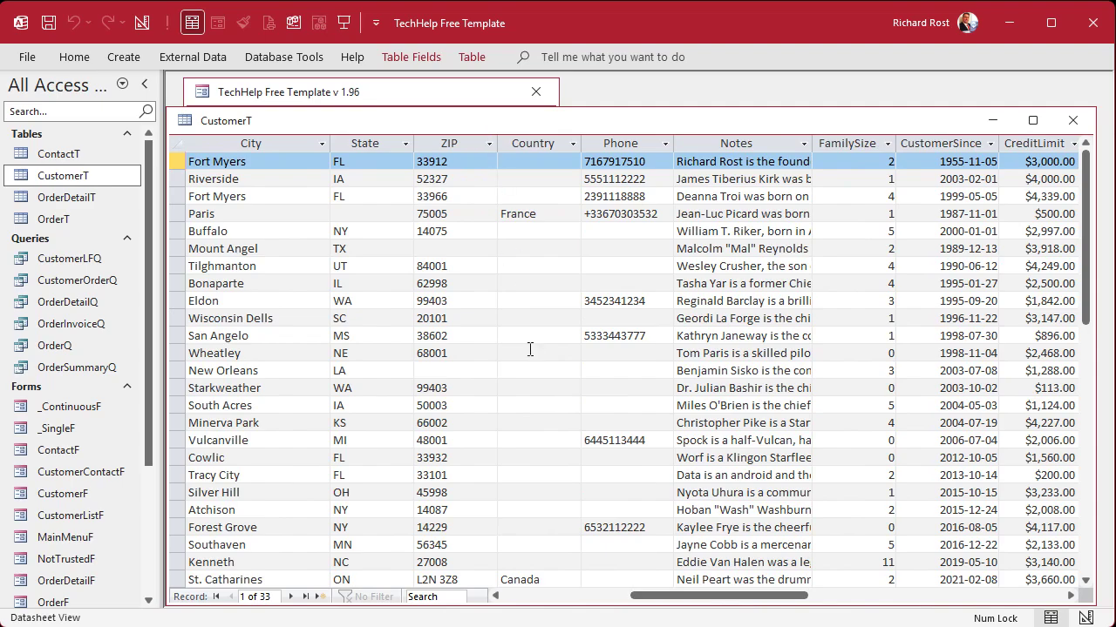
scroll(529, 350, down, 6)
scroll(530, 349, up, 3)
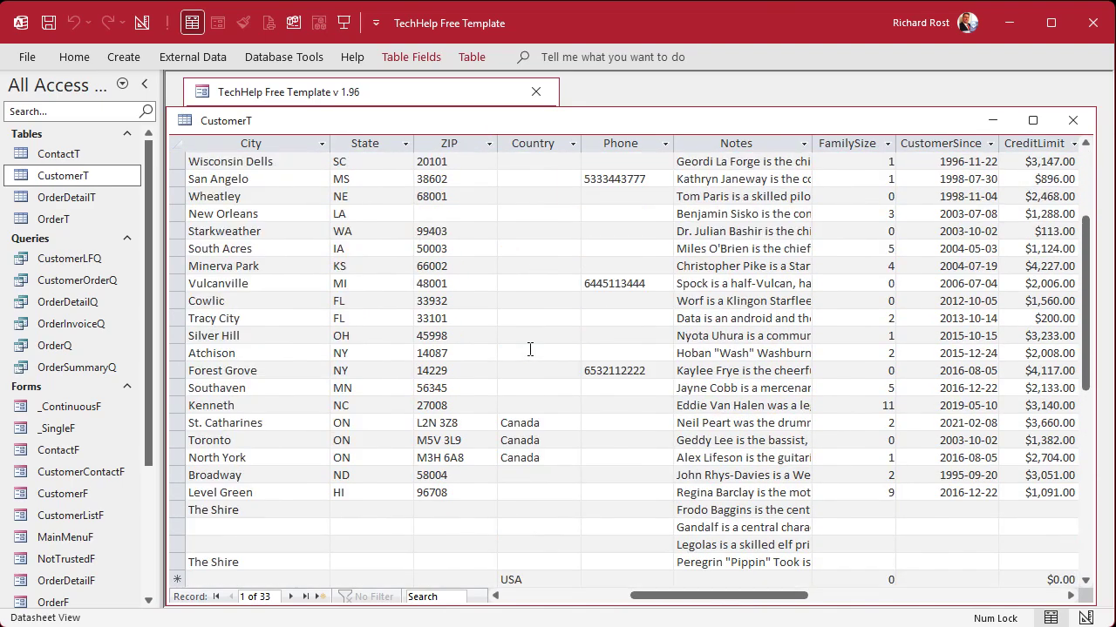
scroll(530, 349, down, 3)
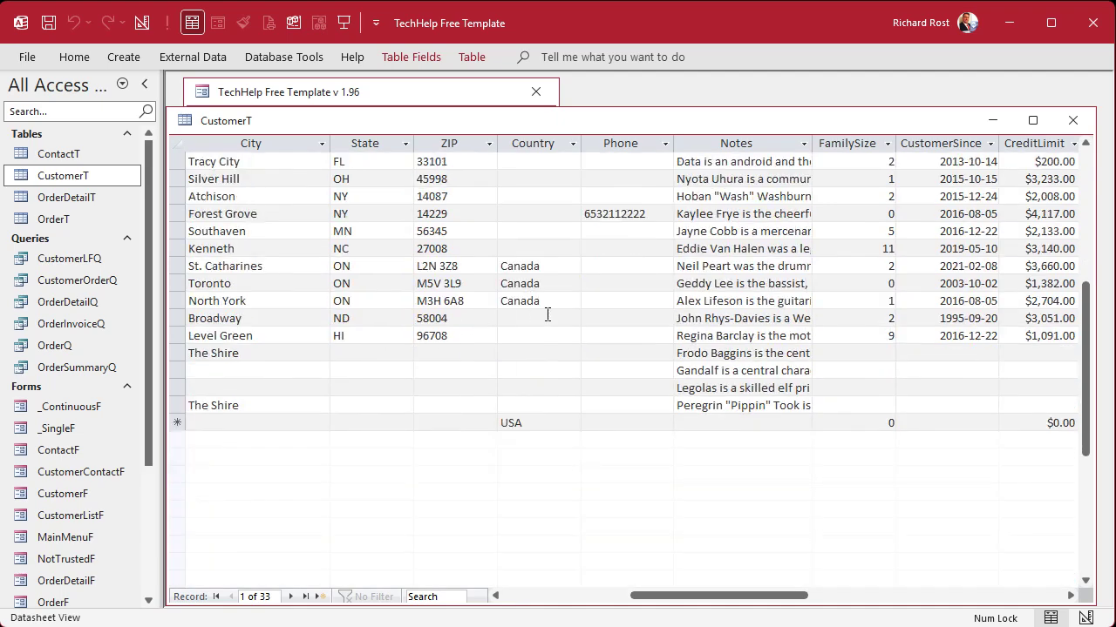
scroll(548, 314, up, 4)
click(534, 144)
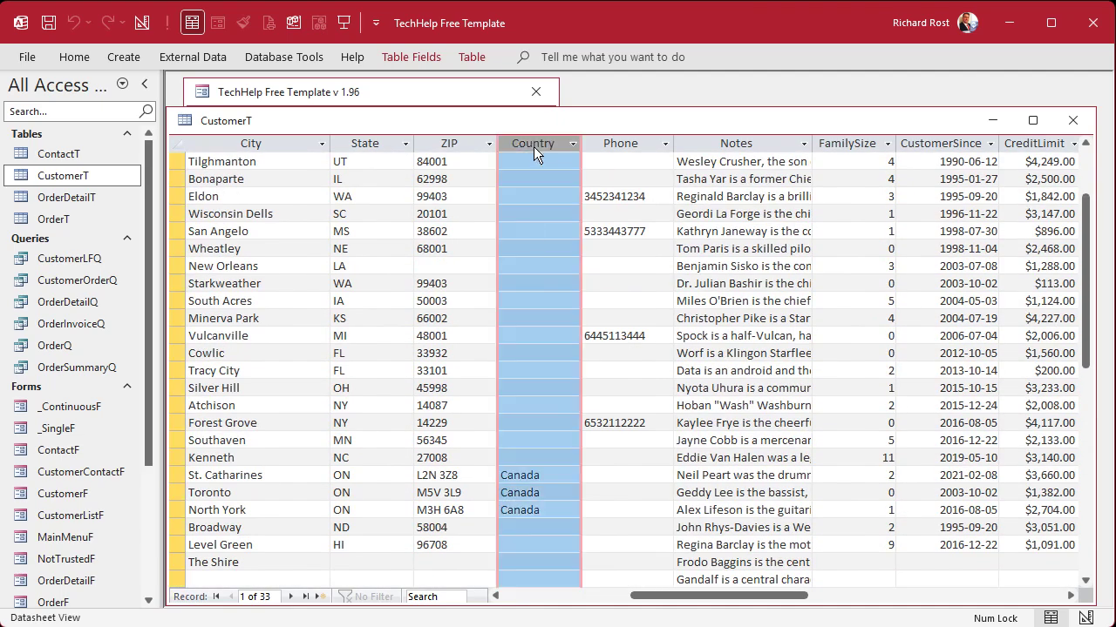
scroll(538, 283, down, 2)
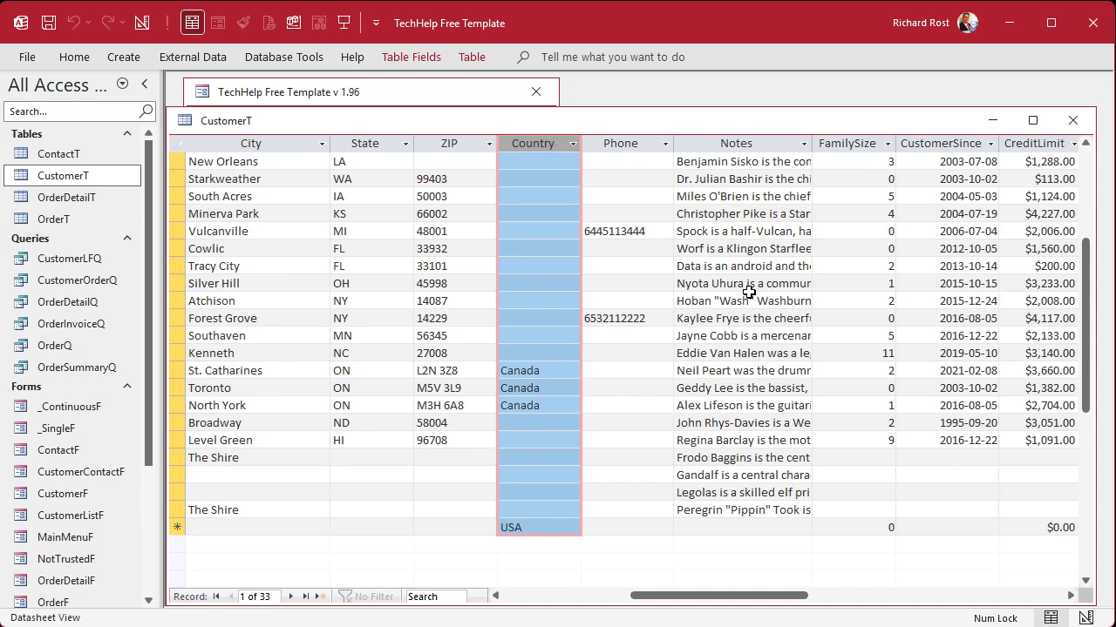
- Close CustomerT and start a new query design with the CustomerT table added and its field list enlarged
click(1073, 121)
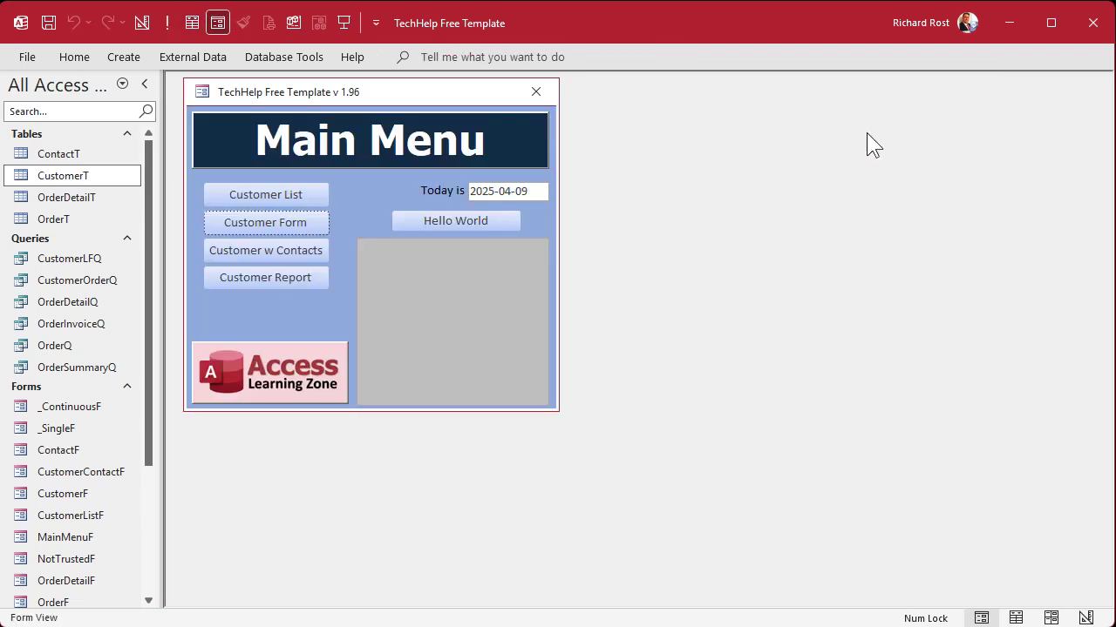
click(126, 56)
click(291, 115)
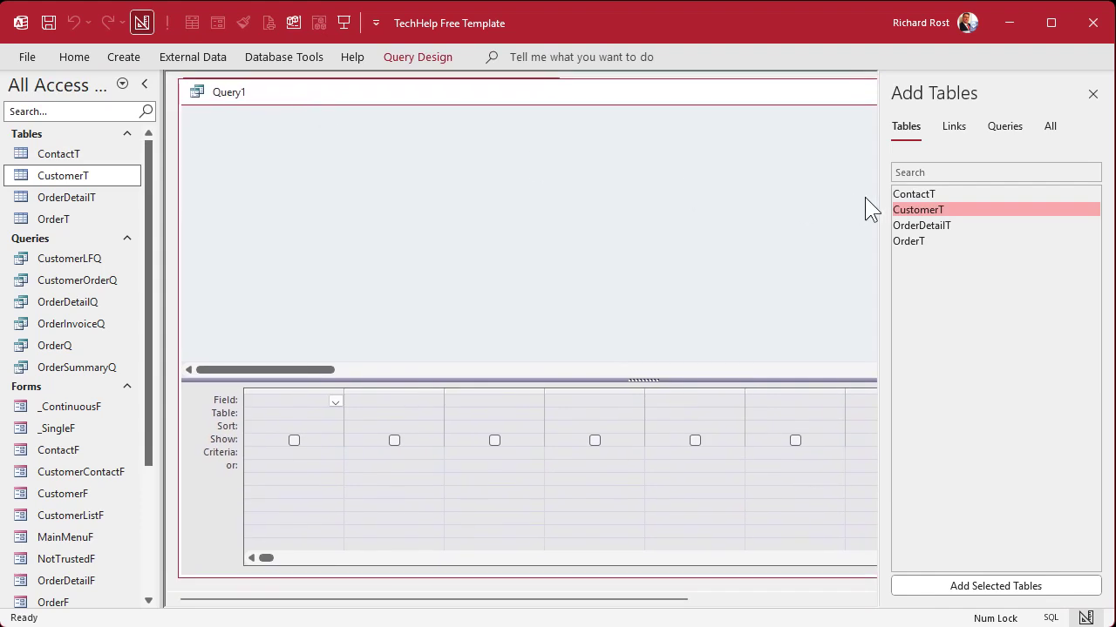
double_click(923, 210)
click(1092, 93)
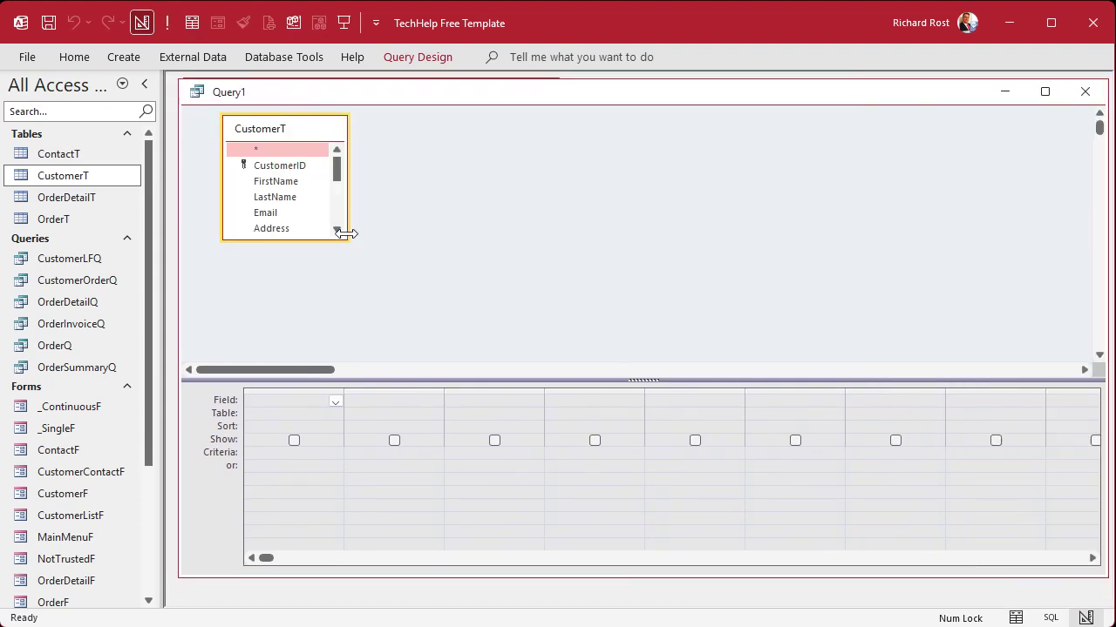
drag(347, 232, 539, 223)
drag(356, 240, 362, 341)
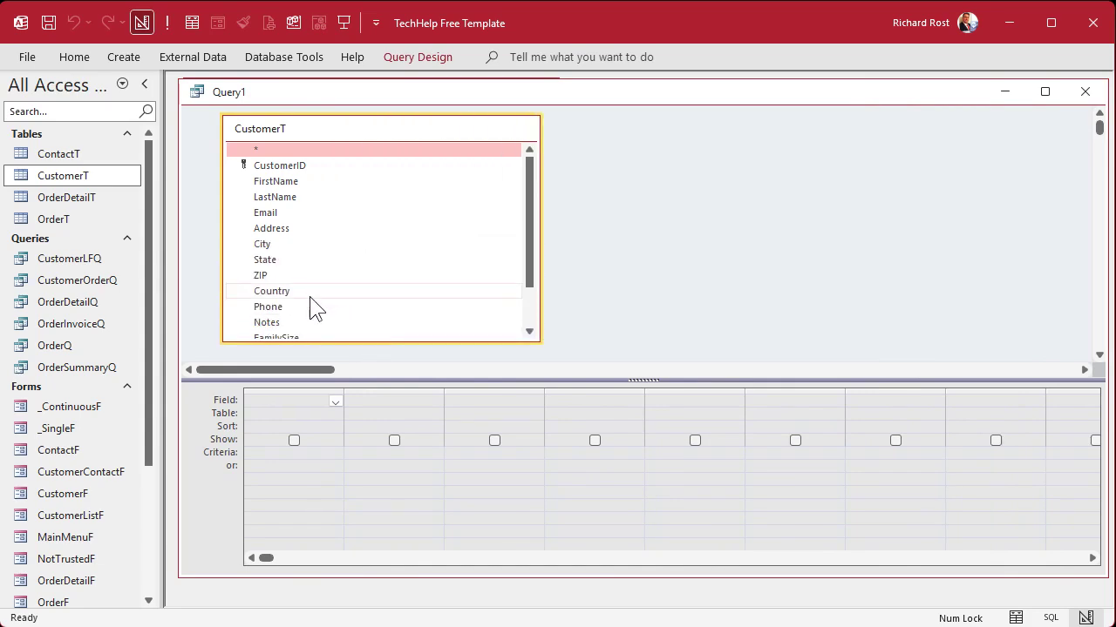
- Add Country and State to the query with criteria Is Null and Is Not Null
double_click(305, 293)
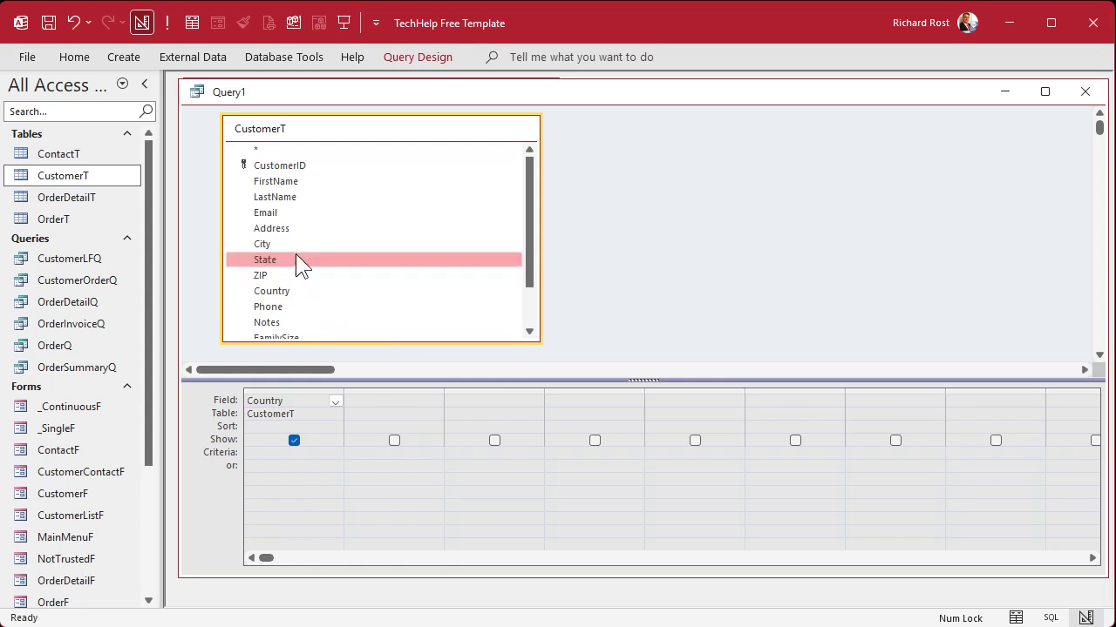
double_click(296, 258)
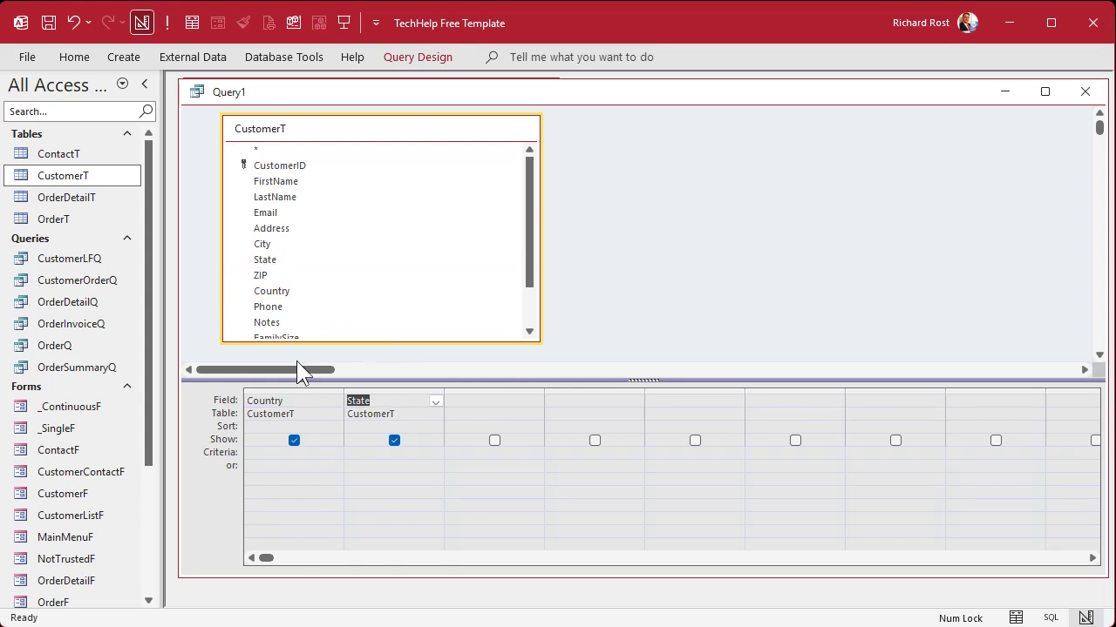
click(265, 452)
text(is null)
key(Tab)
text(Is Not Null)
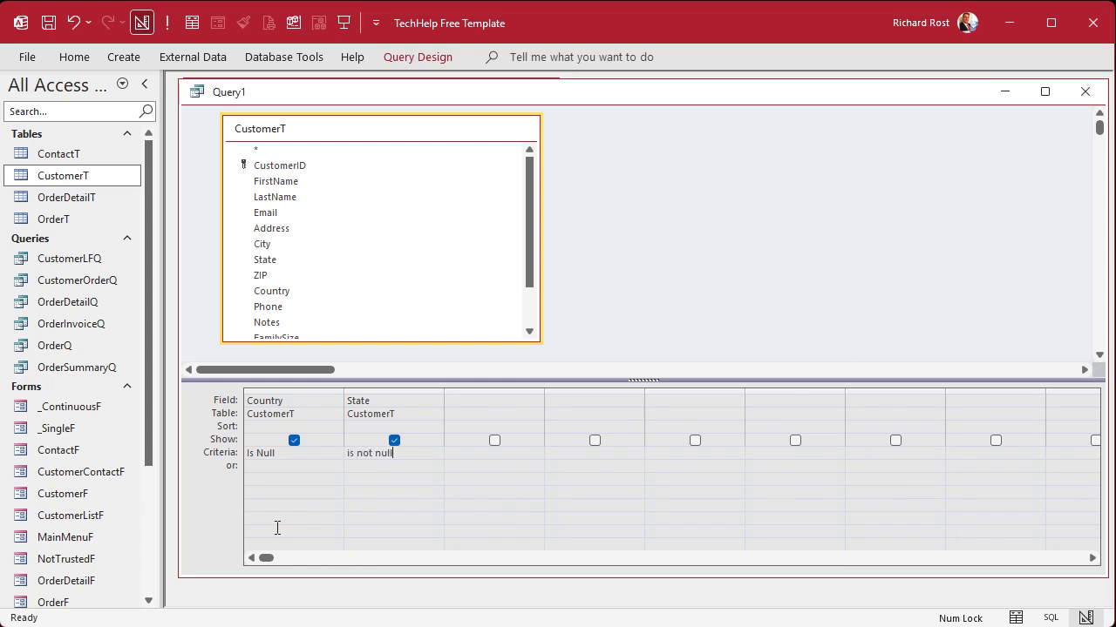
key(Tab)
- Run the query to review the 25 customers lacking a country, then return to Design View
click(168, 23)
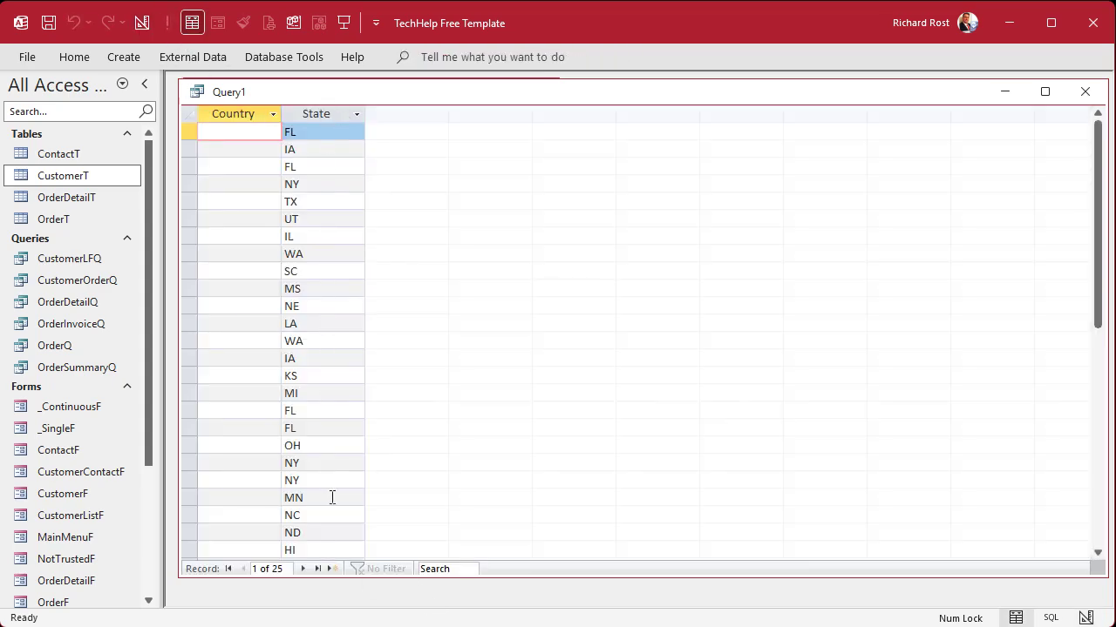
scroll(440, 383, down, 2)
scroll(440, 384, down, 1)
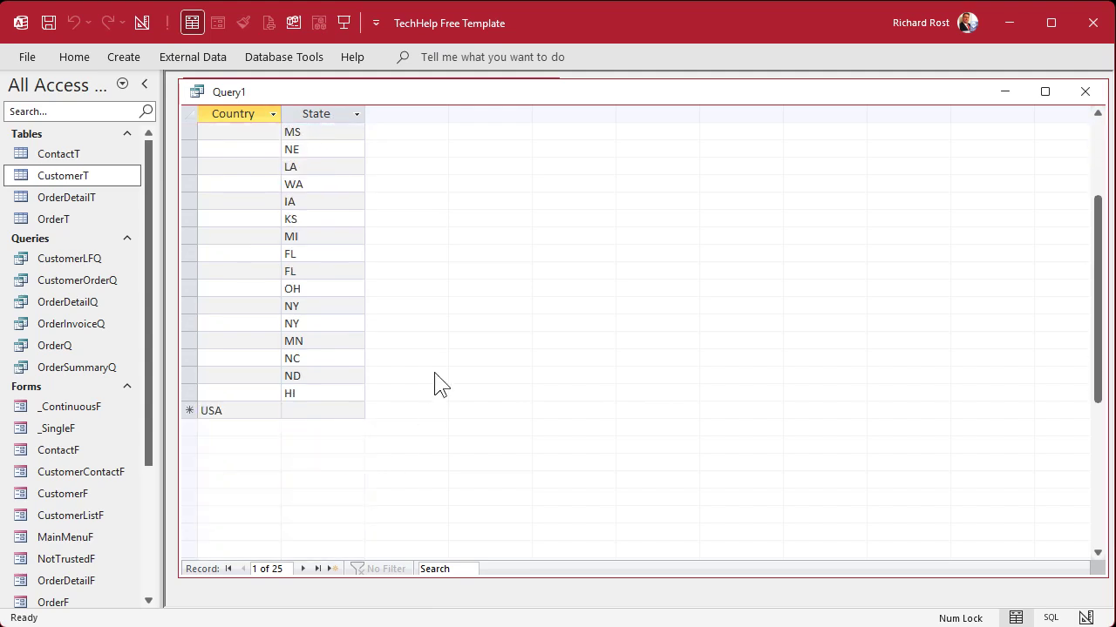
scroll(311, 357, up, 1)
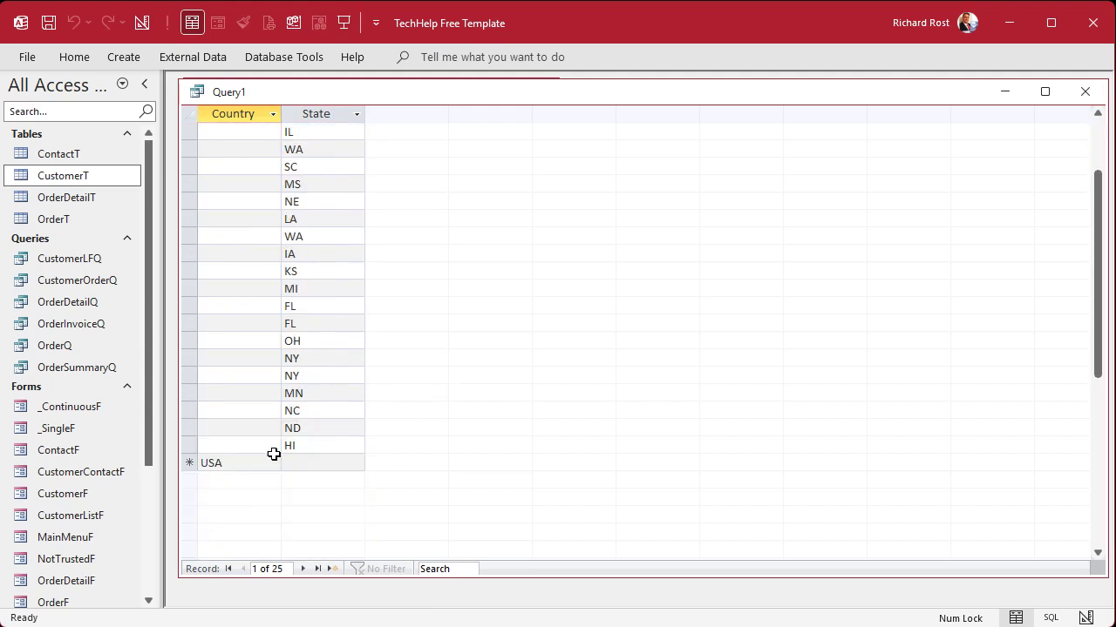
scroll(435, 389, up, 2)
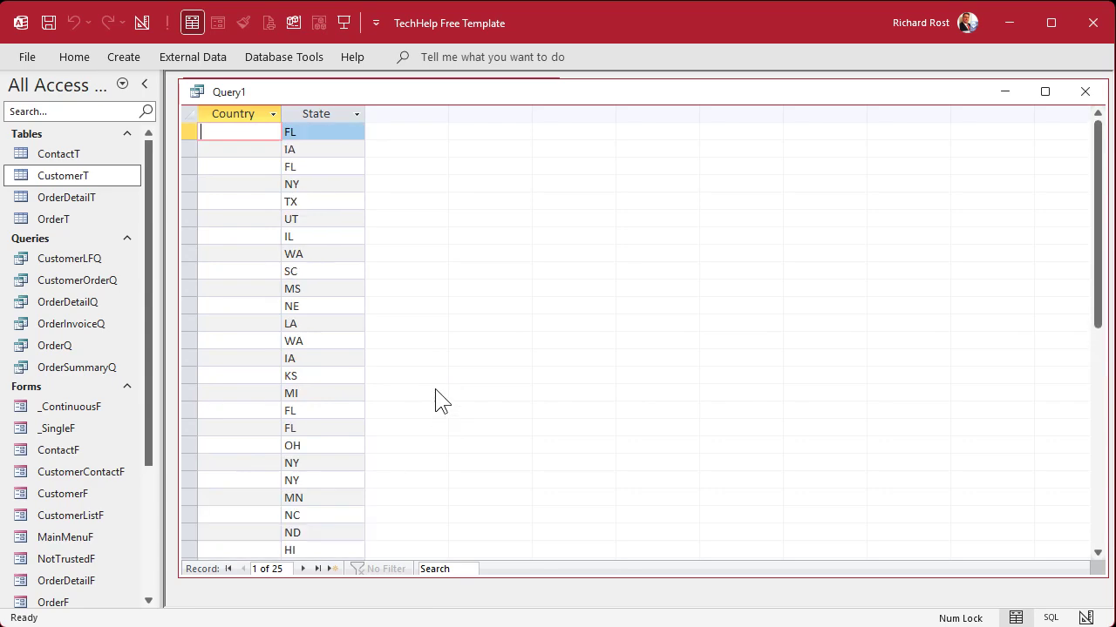
click(140, 23)
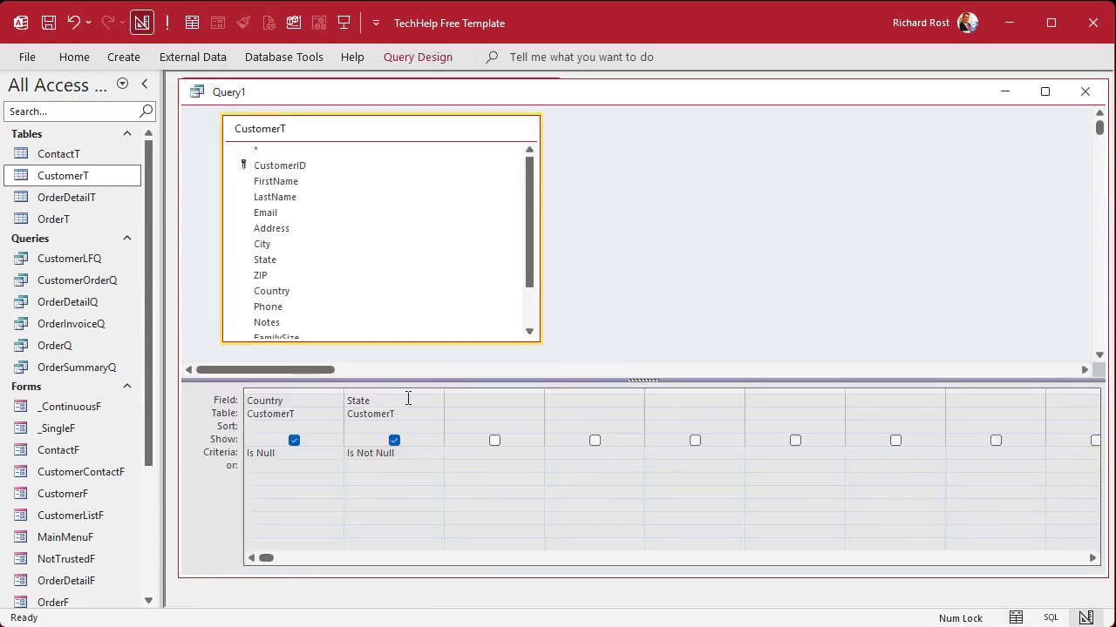
click(167, 23)
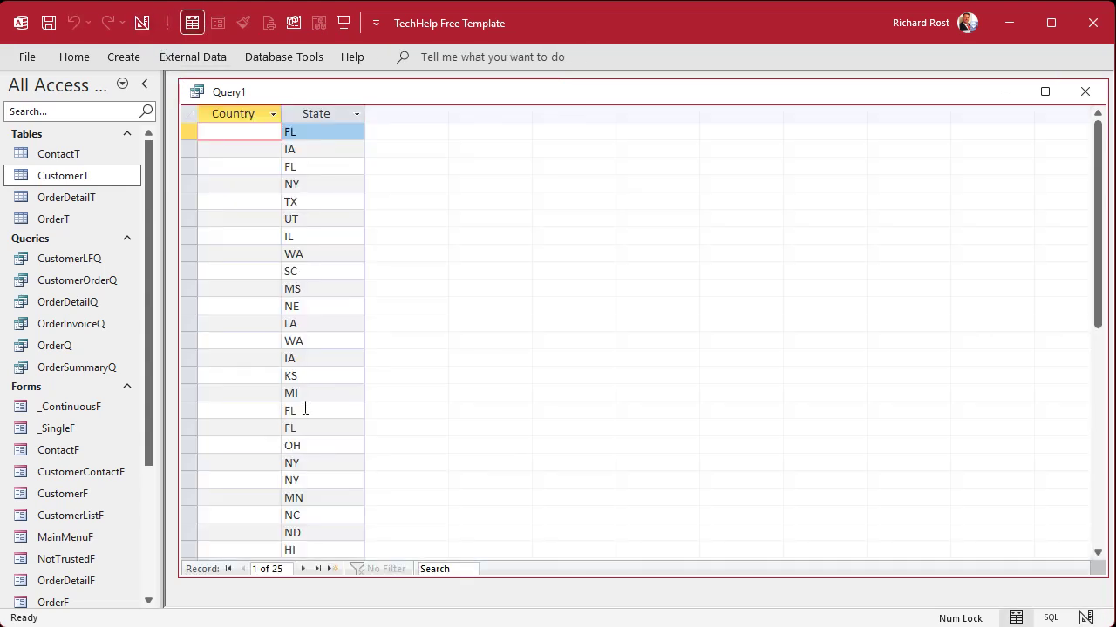
scroll(305, 412, down, 2)
scroll(305, 411, up, 2)
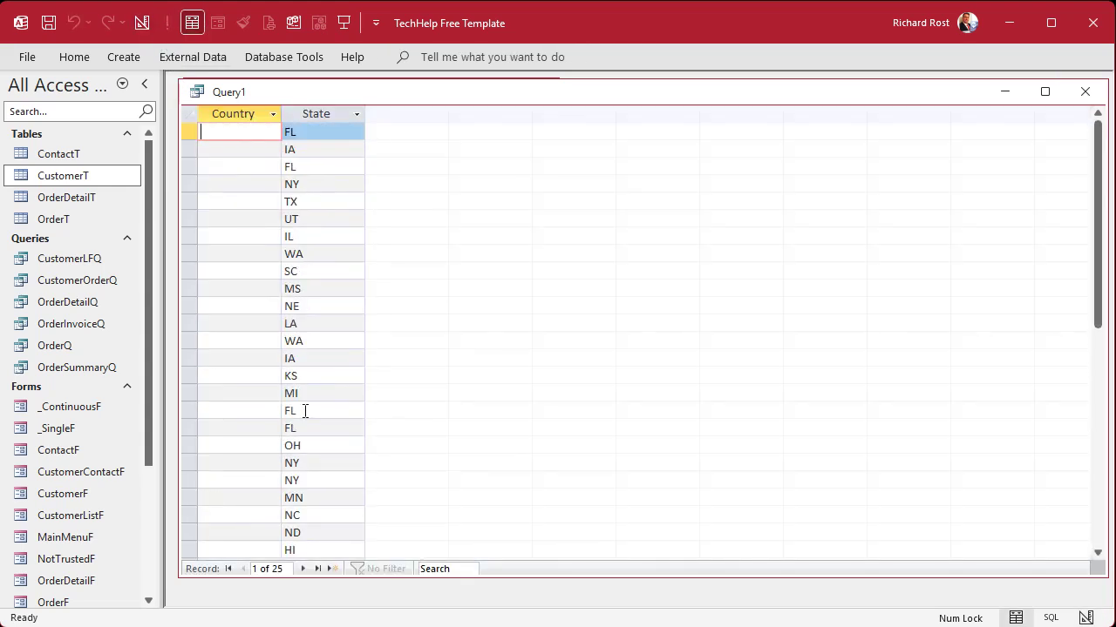
click(140, 23)
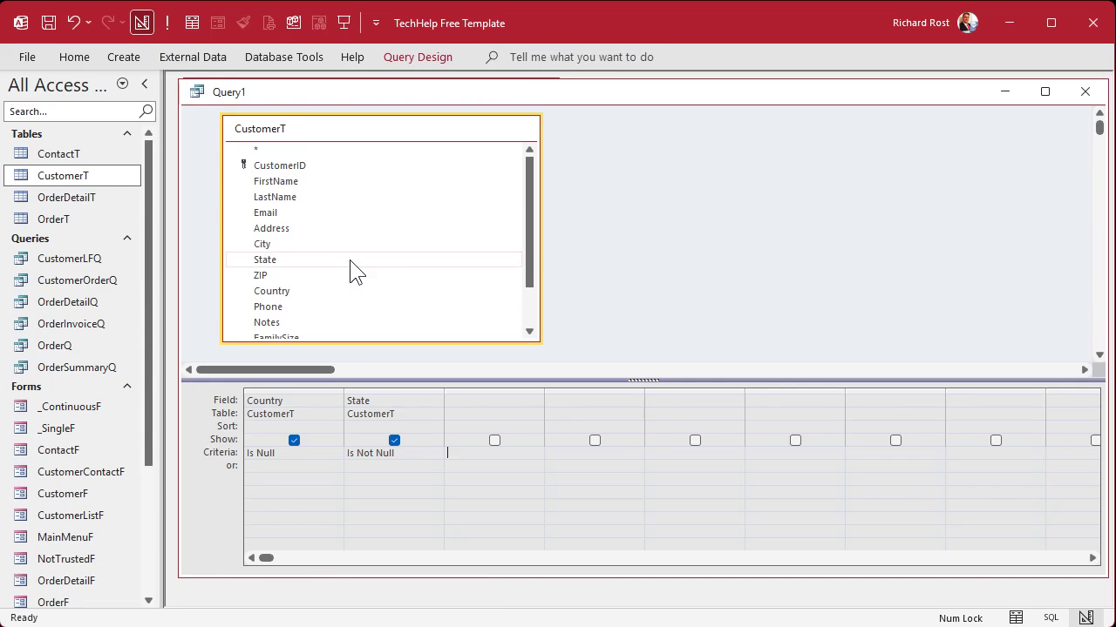
- Convert Query1 to an update query and enter "USA" in Country's Update To cell
click(395, 57)
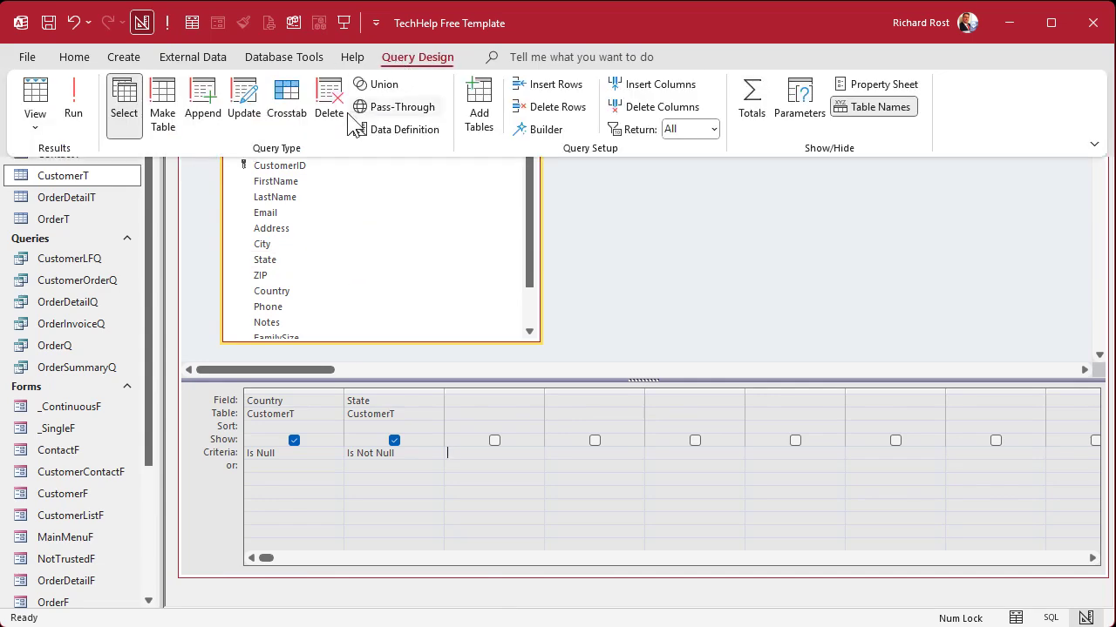
click(244, 111)
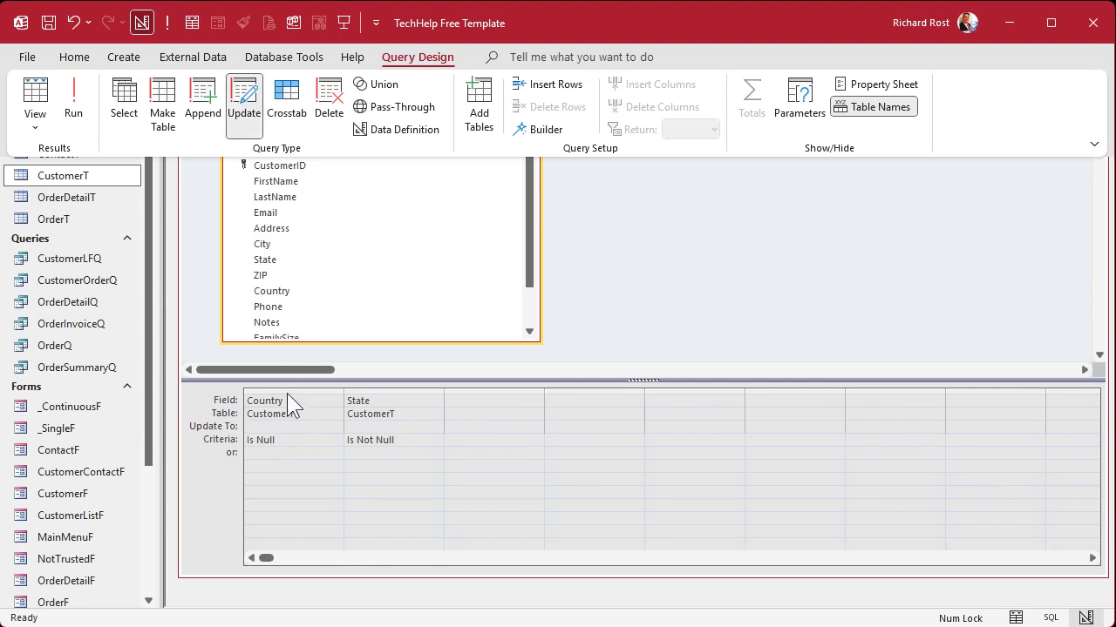
click(288, 425)
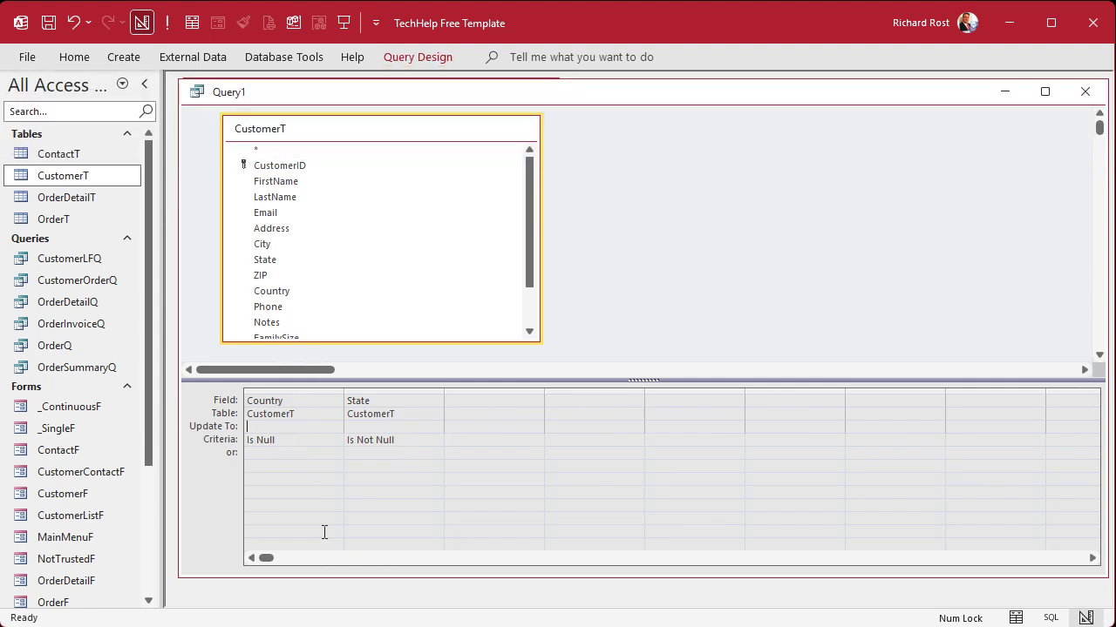
text("USA)
click(277, 470)
- Rework the Country Update To value, settling on USA after a stray Address entry
drag(291, 427, 224, 427)
text(Address)
key(Tab)
key(shift+Tab)
text(address)
key(BackSpace)
key(BackSpace)
key(BackSpace)
key(BackSpace)
key(BackSpace)
key(BackSpace)
key(BackSpace)
text(USA)
key(Tab)
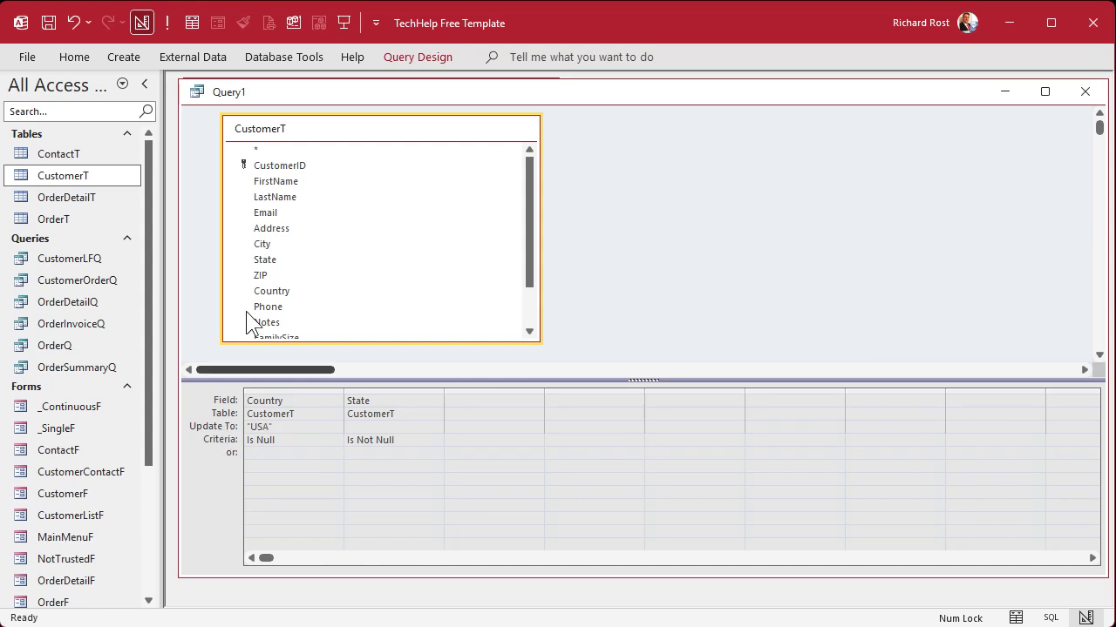
- Run the update query, then verify in CustomerT that blank Countries now read USA
click(172, 26)
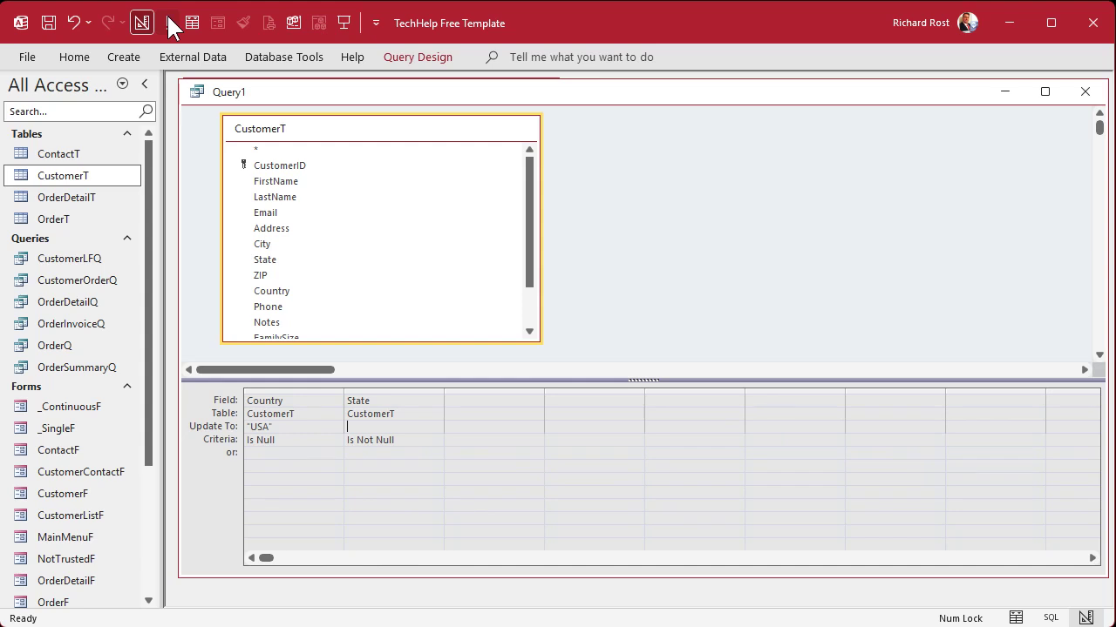
double_click(49, 175)
drag(629, 598, 733, 596)
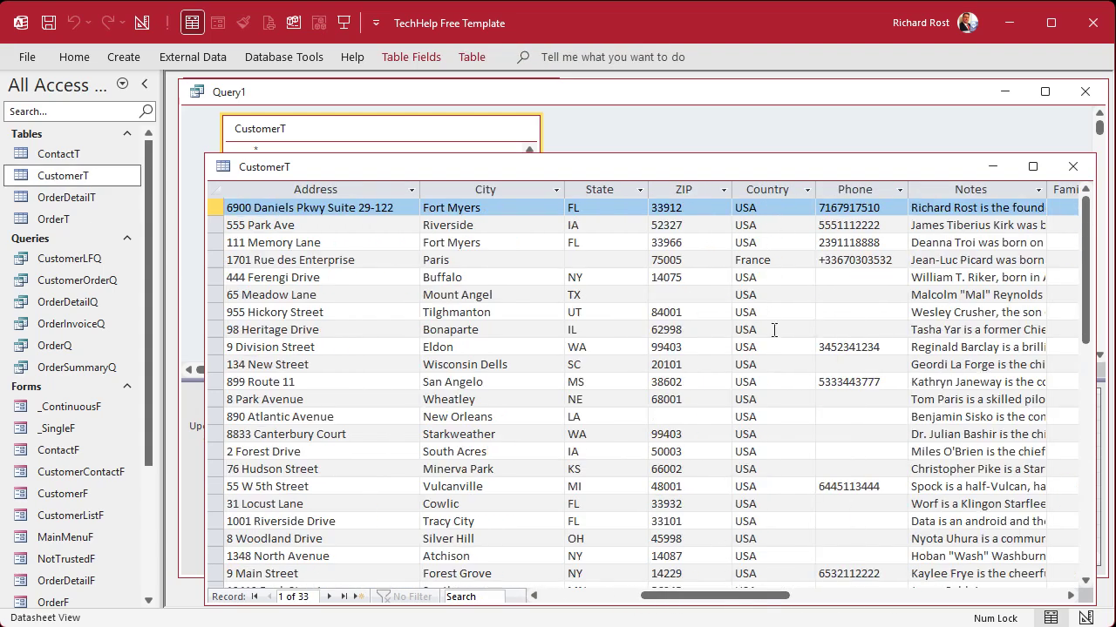
scroll(800, 409, down, 6)
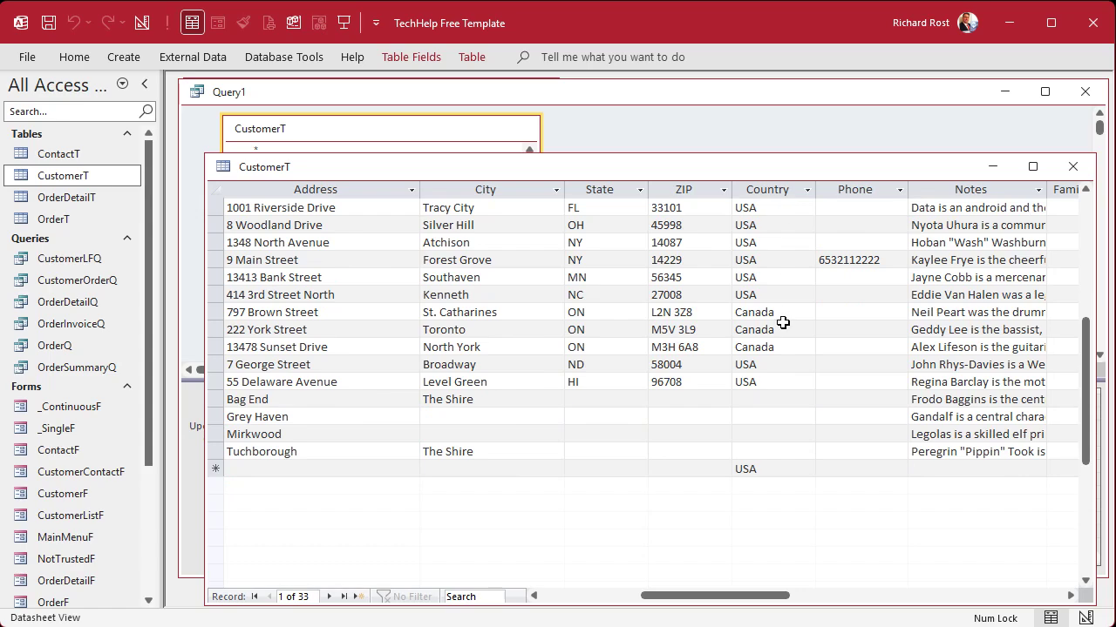
scroll(782, 318, up, 6)
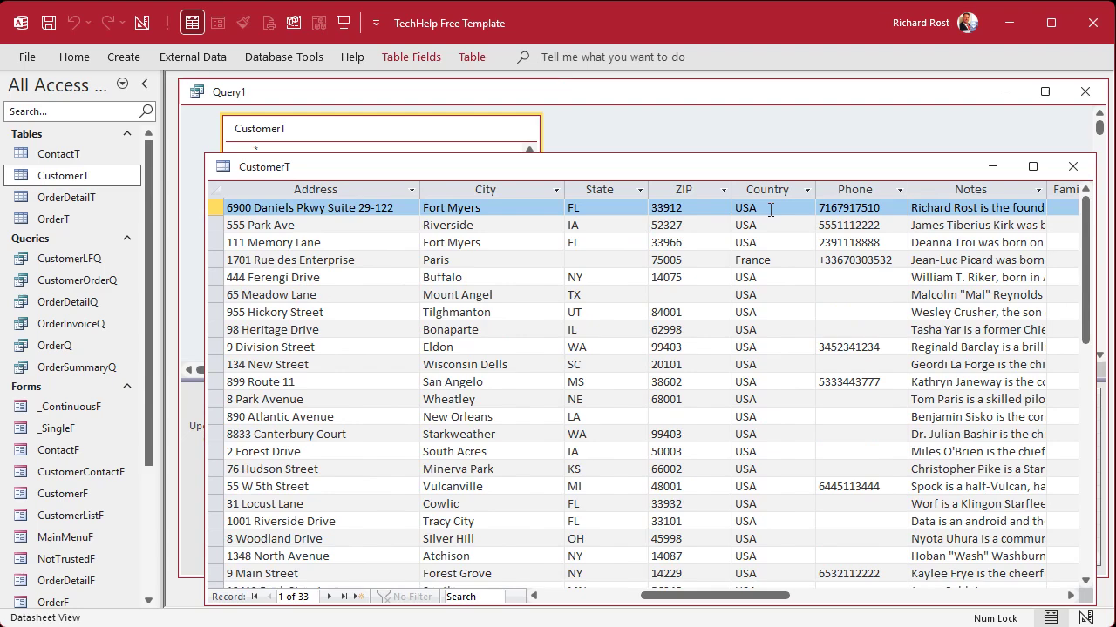
key(Home)
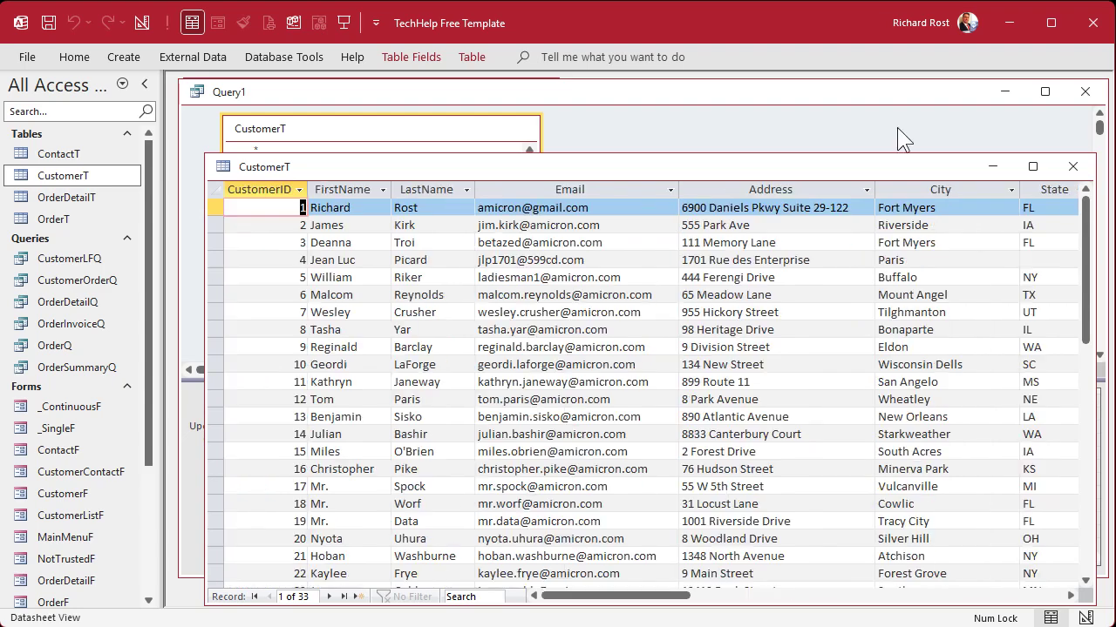
click(1073, 166)
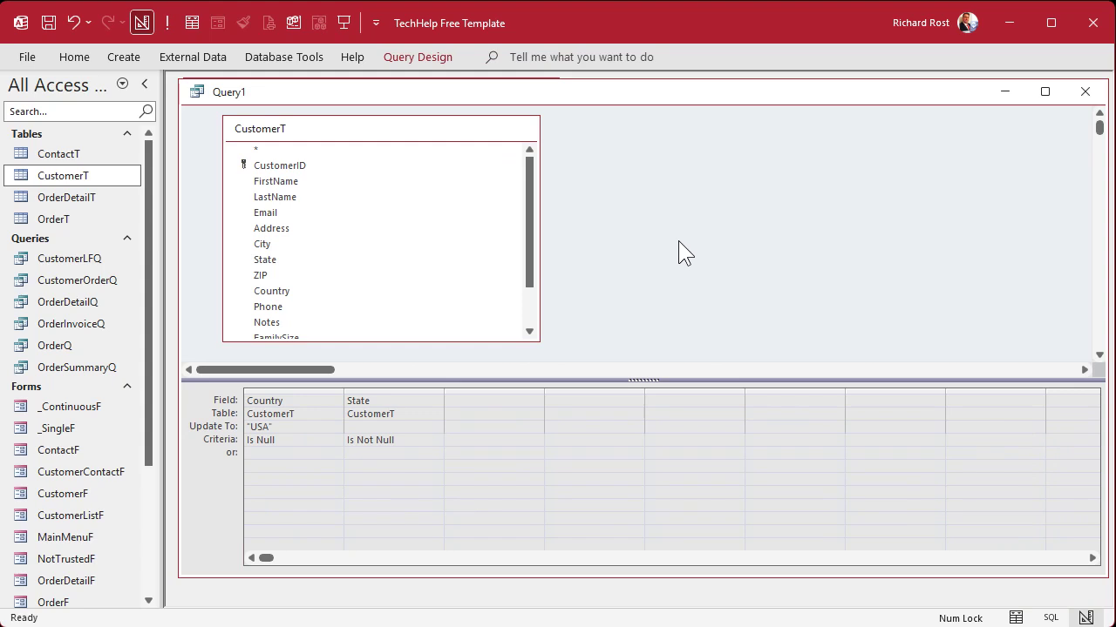
- Close Query1 without saving its design
click(1085, 91)
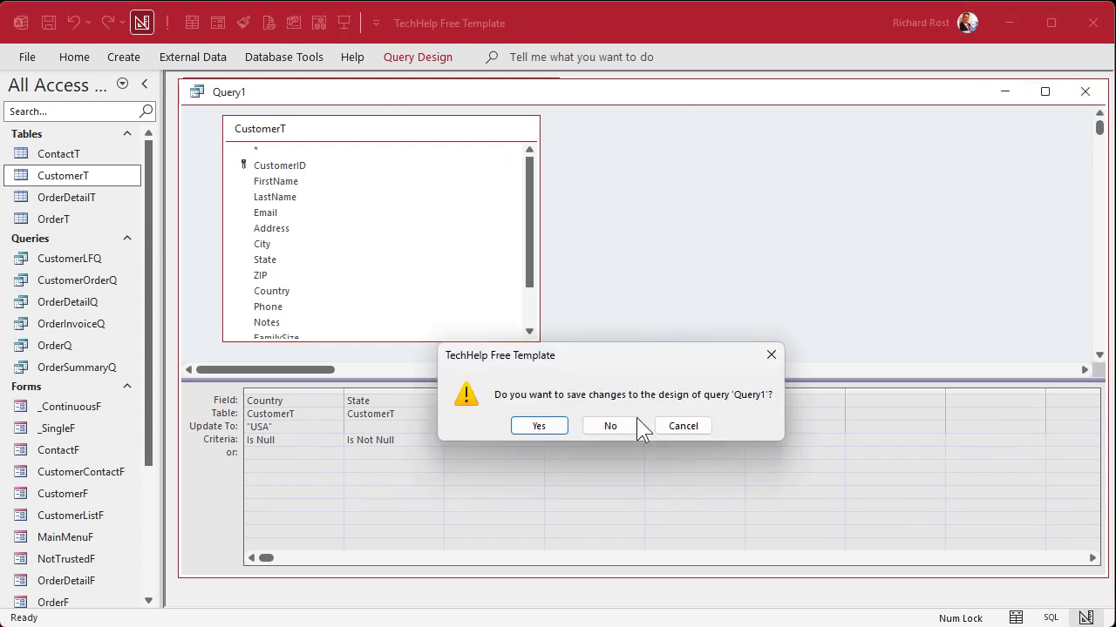
click(613, 425)
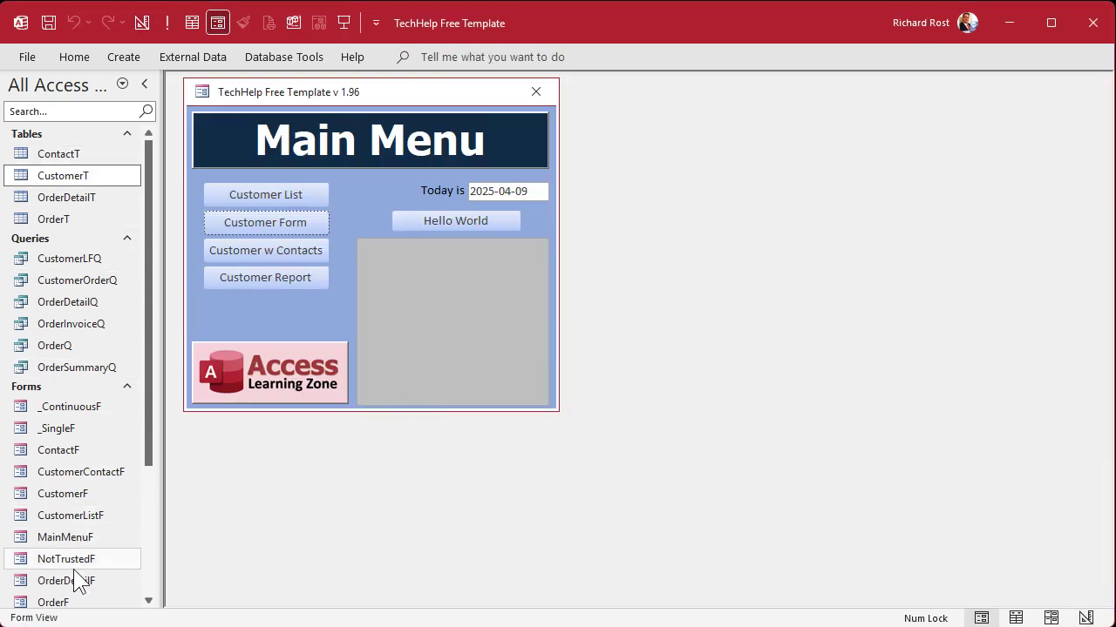
scroll(65, 331, down, 2)
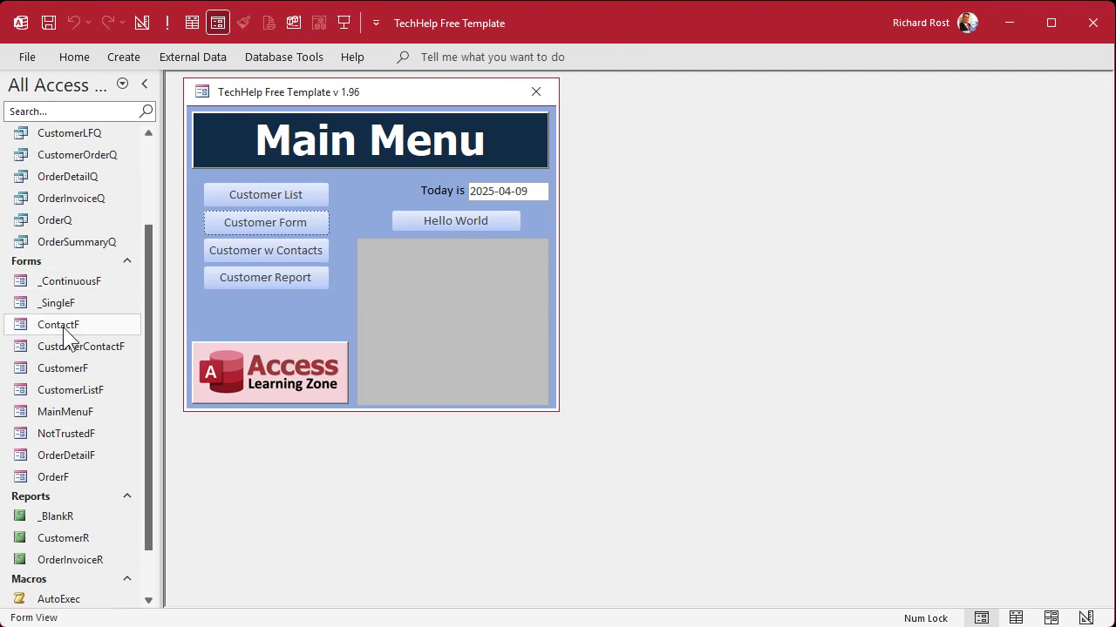
scroll(65, 333, up, 2)
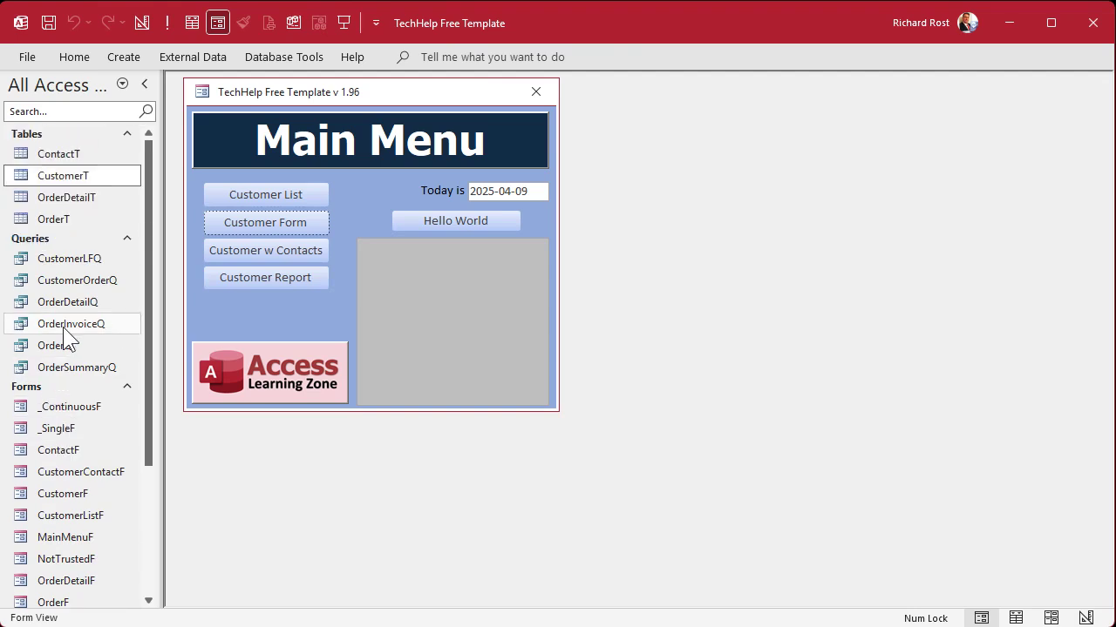
- Change the Main Menu form's Caption to TechHelp Free Template v 1.97 and close the design
right_click(389, 91)
click(455, 231)
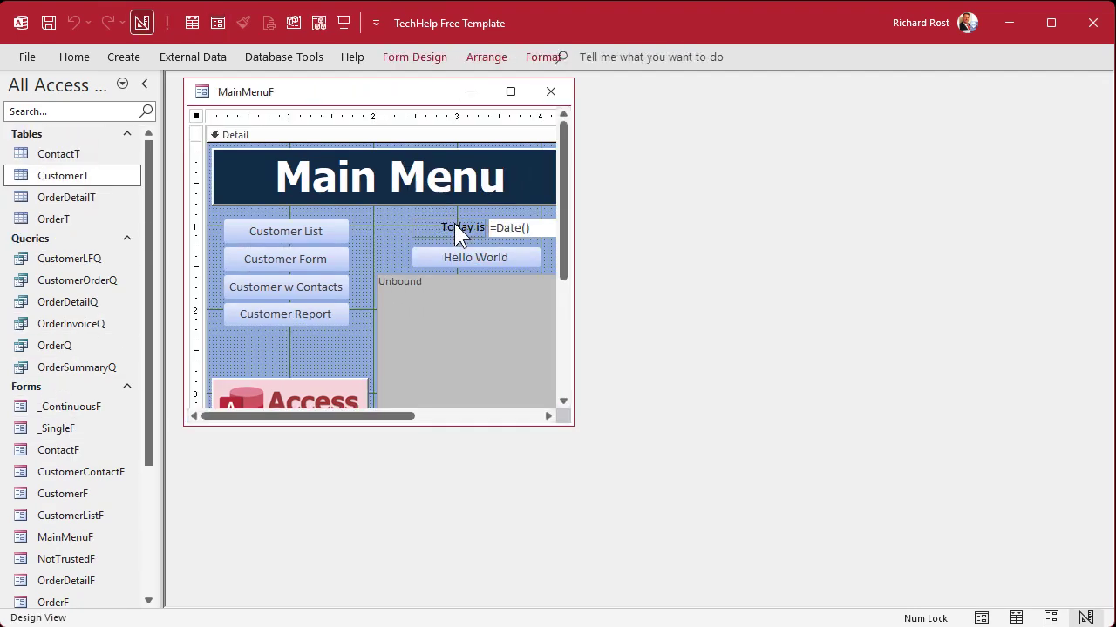
double_click(197, 116)
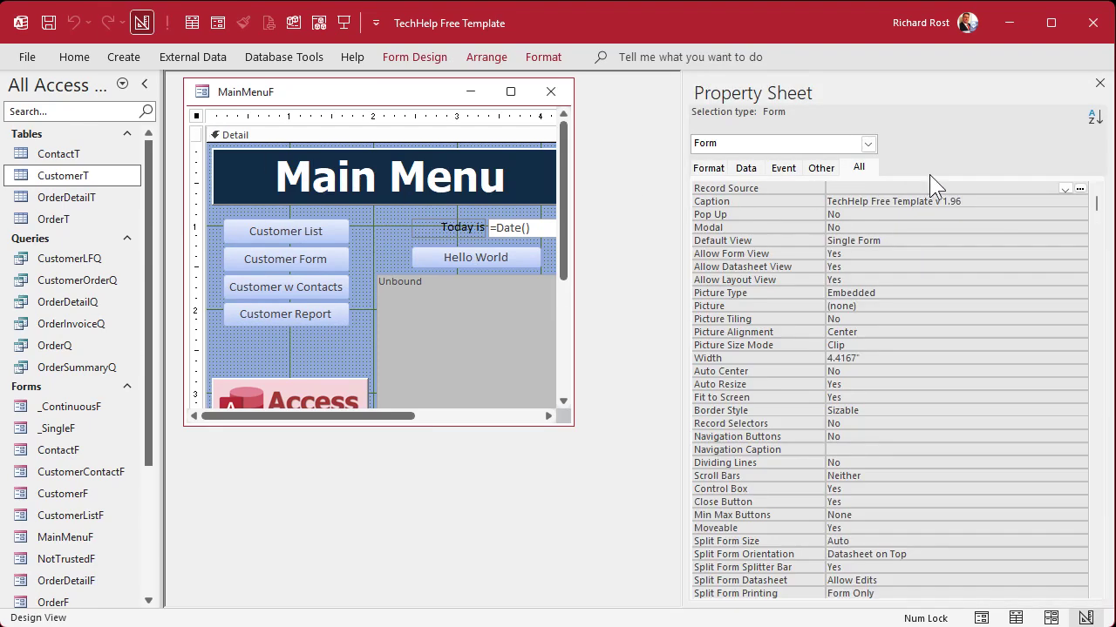
click(971, 200)
key(BackSpace)
text(7)
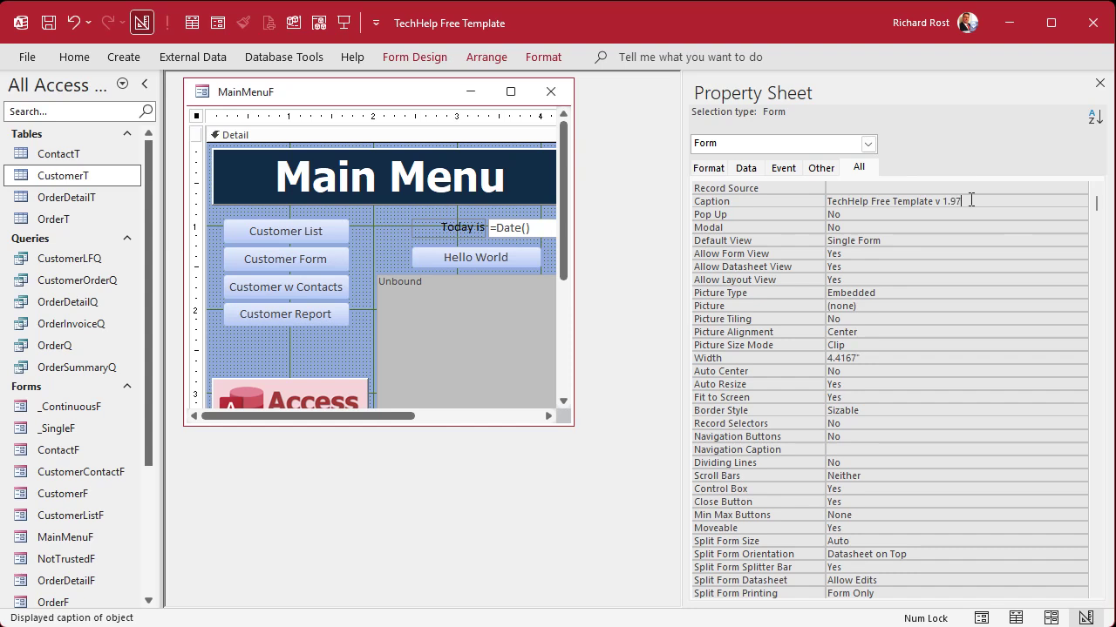
key(Return)
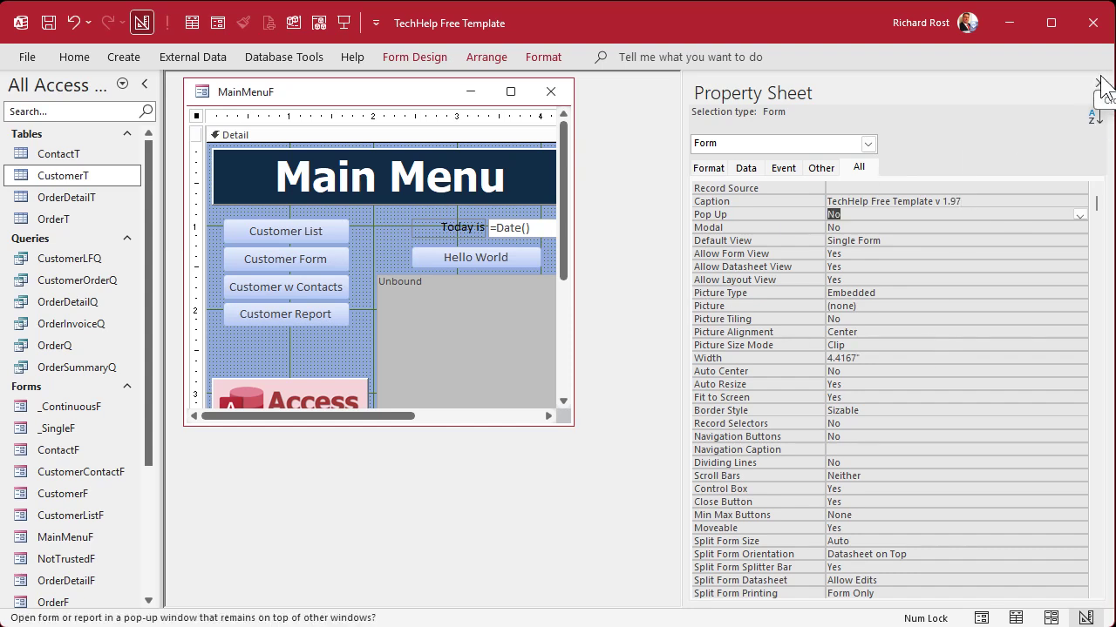
click(551, 91)
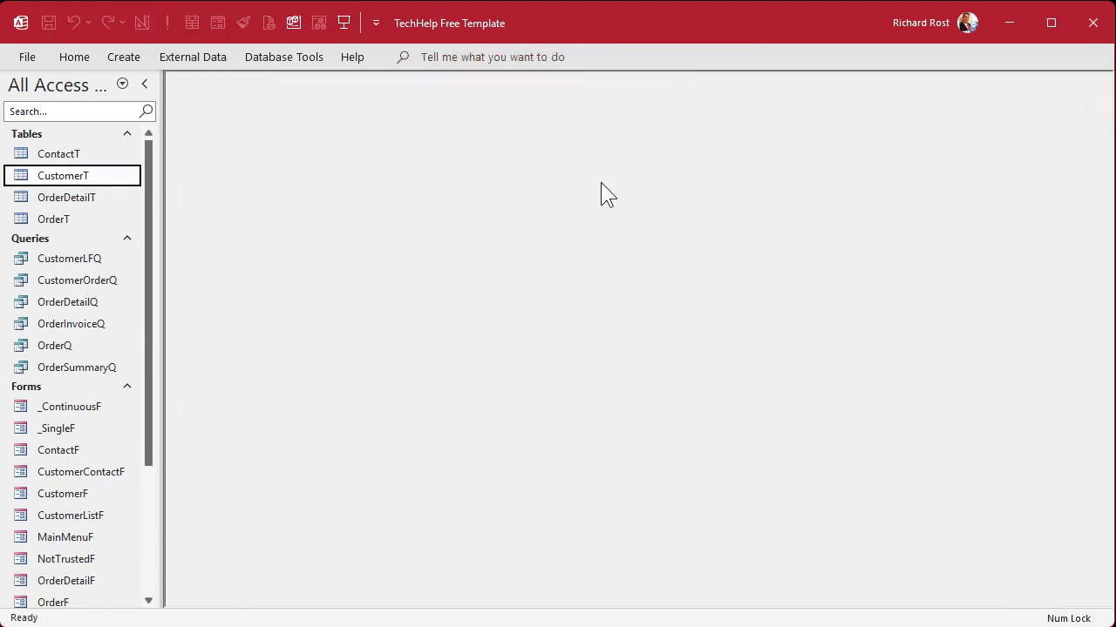
- Give the Main Menu form's Detail section a dark blue background colour
click(342, 25)
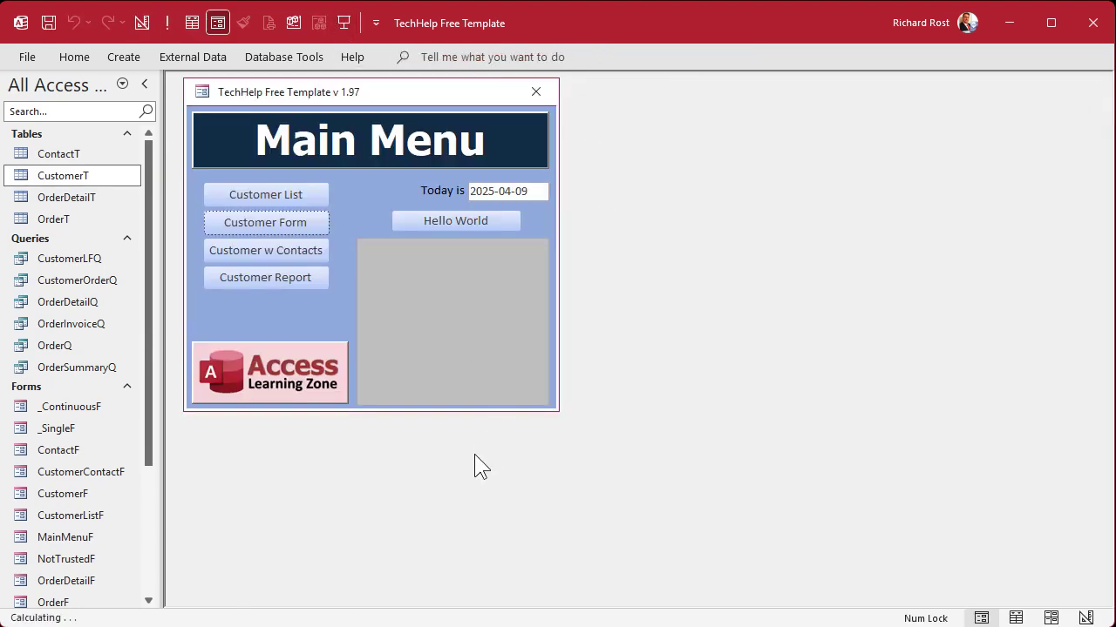
right_click(381, 98)
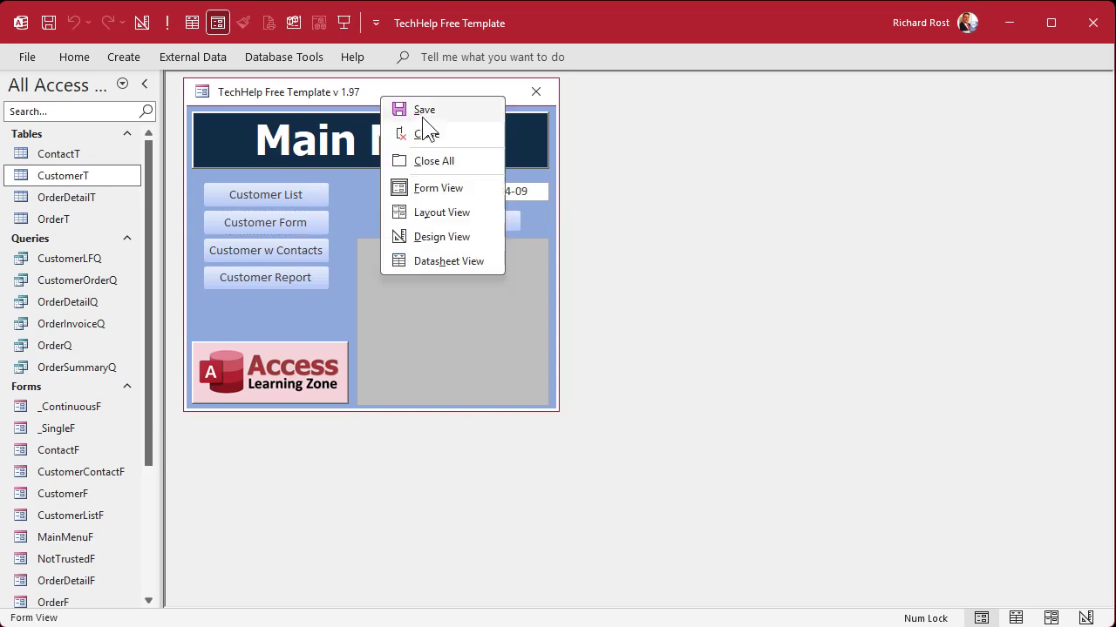
click(433, 237)
click(384, 231)
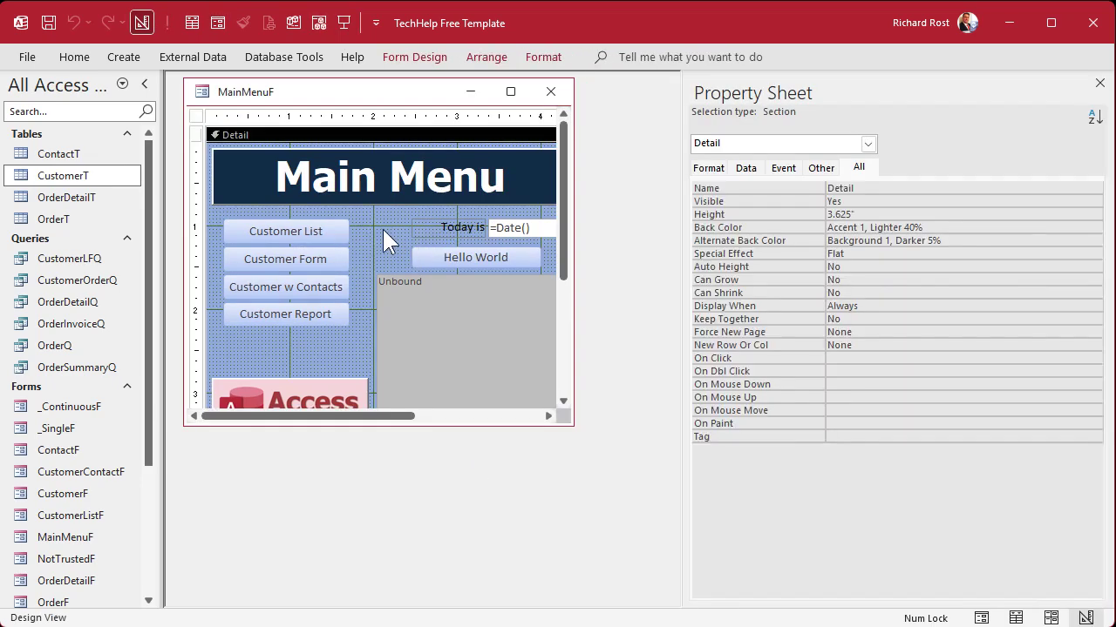
click(535, 55)
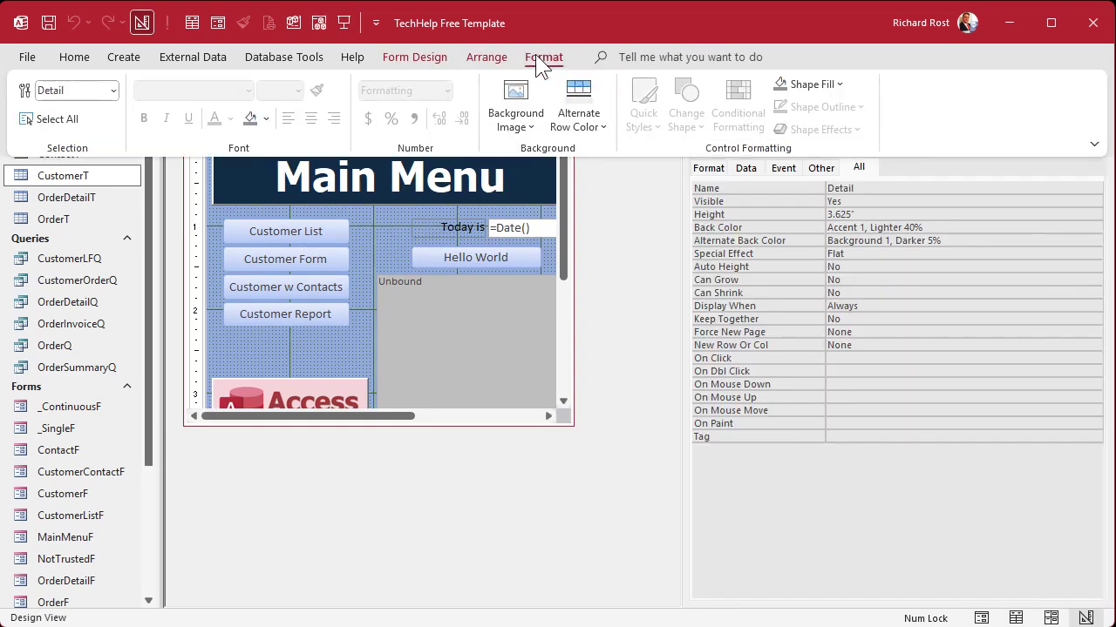
click(269, 114)
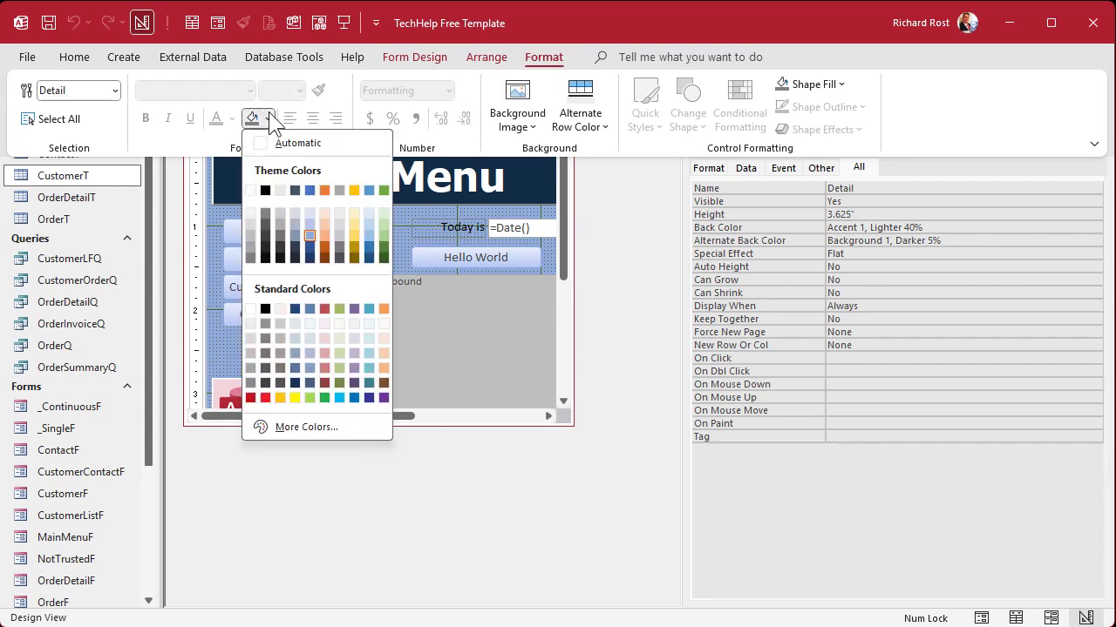
click(310, 381)
click(395, 230)
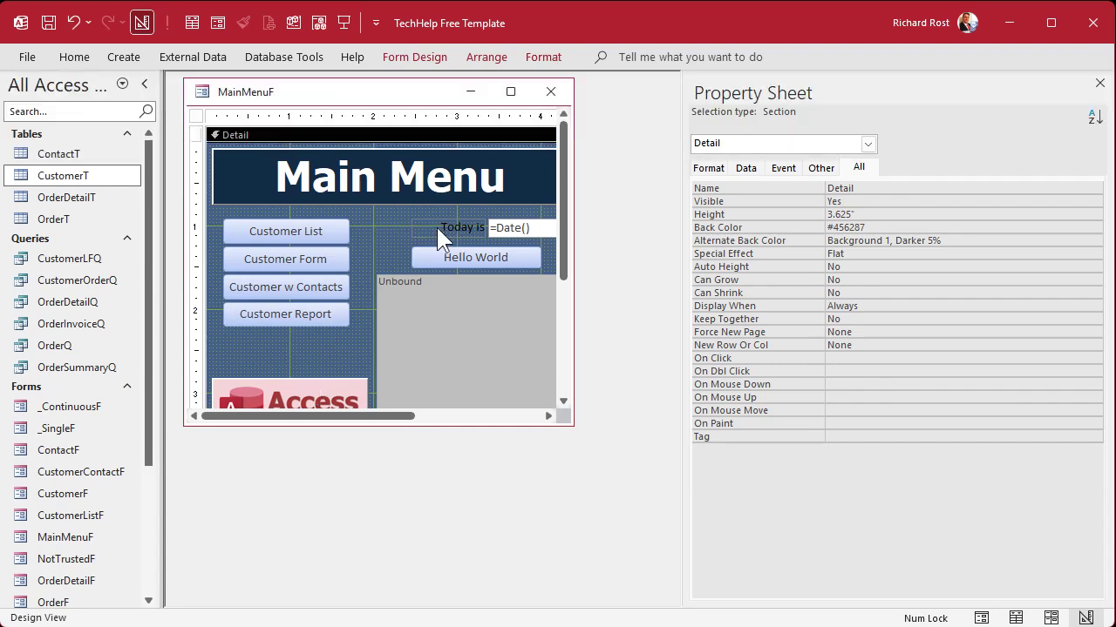
- Make the Today is label's text white, then reopen the form to view the new colours
click(436, 227)
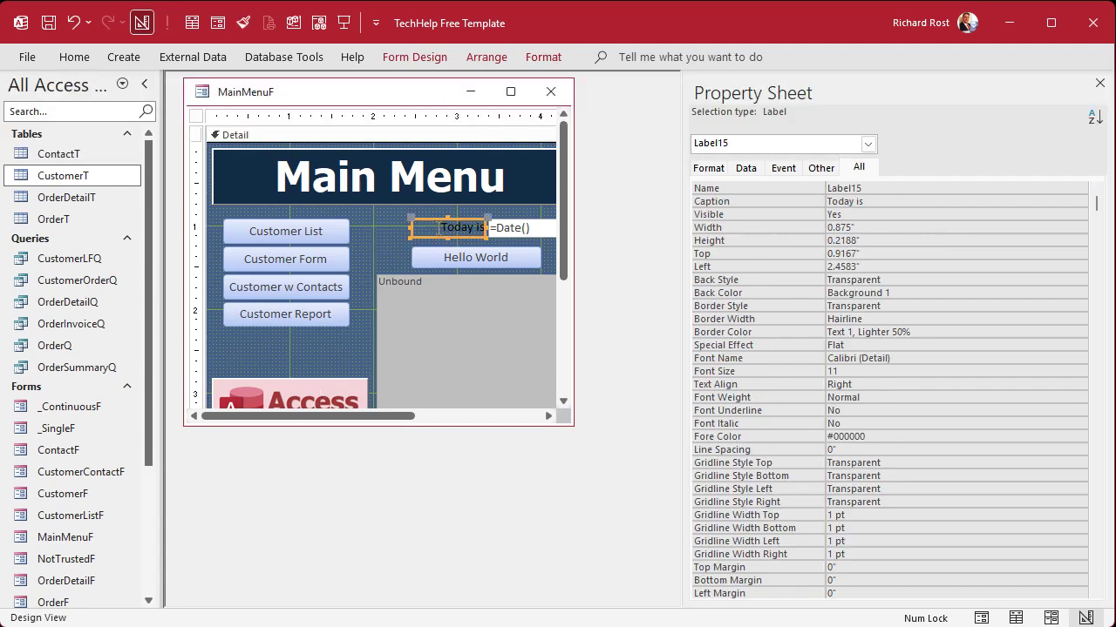
click(544, 57)
click(231, 118)
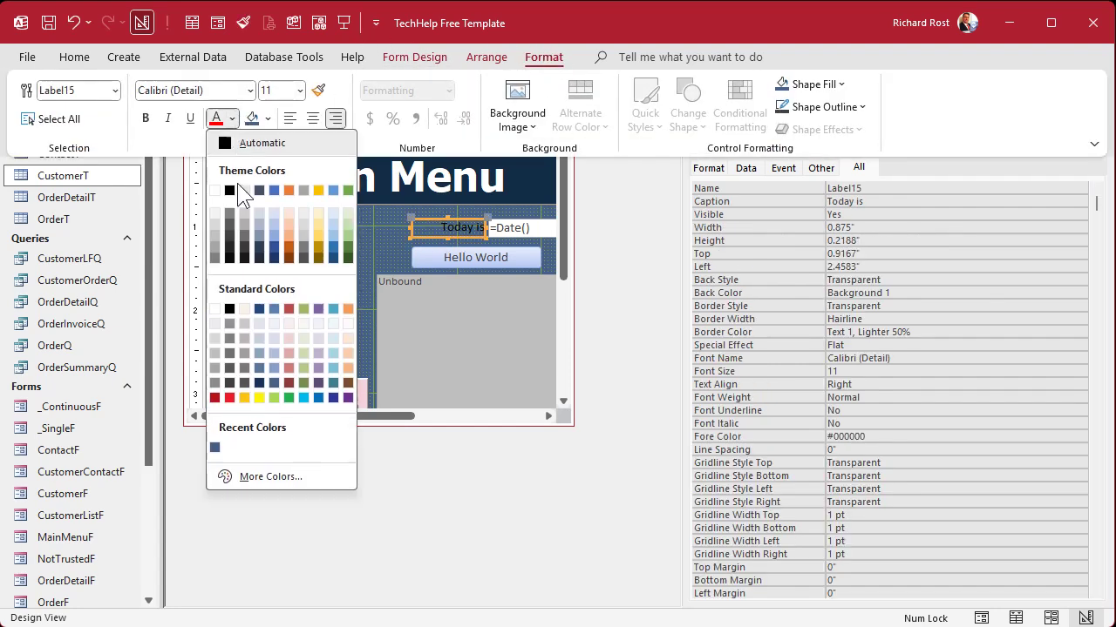
click(215, 308)
click(371, 225)
click(371, 223)
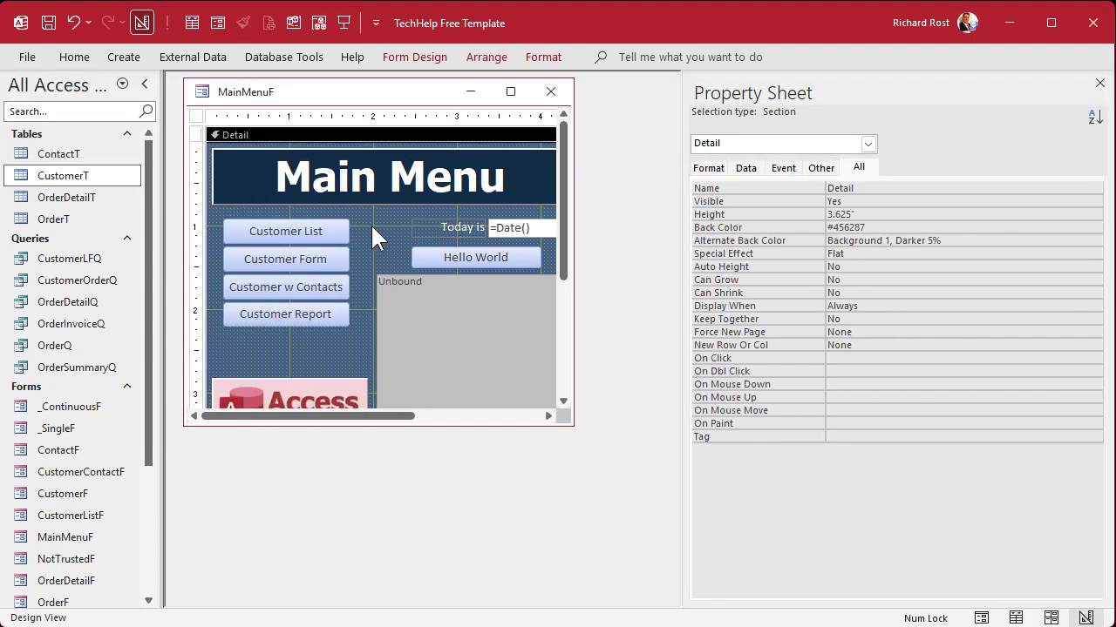
click(551, 92)
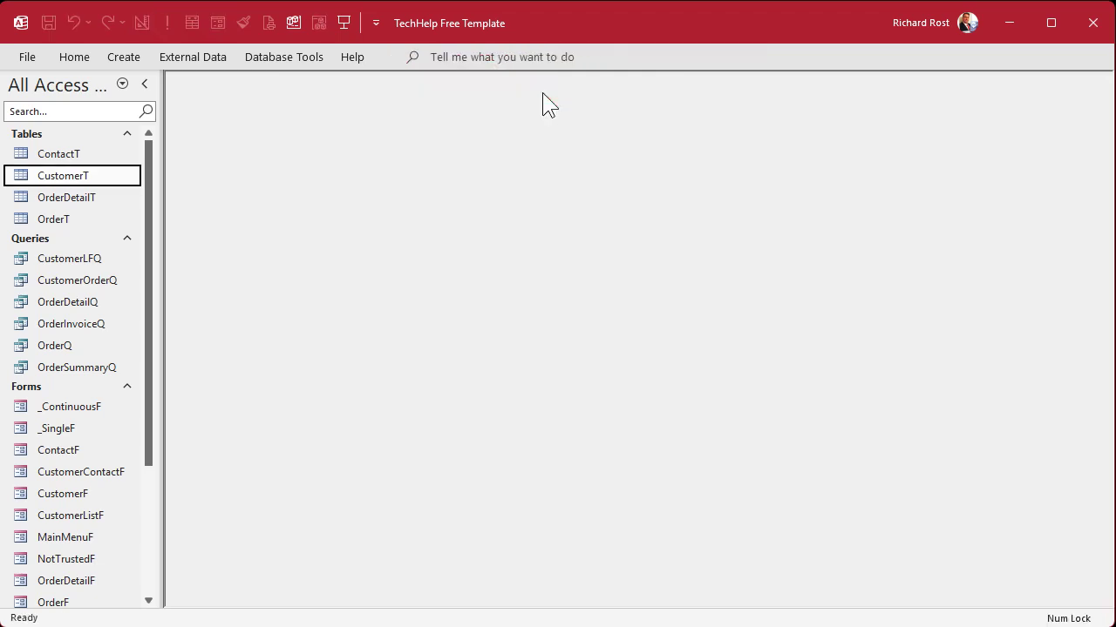
click(345, 23)
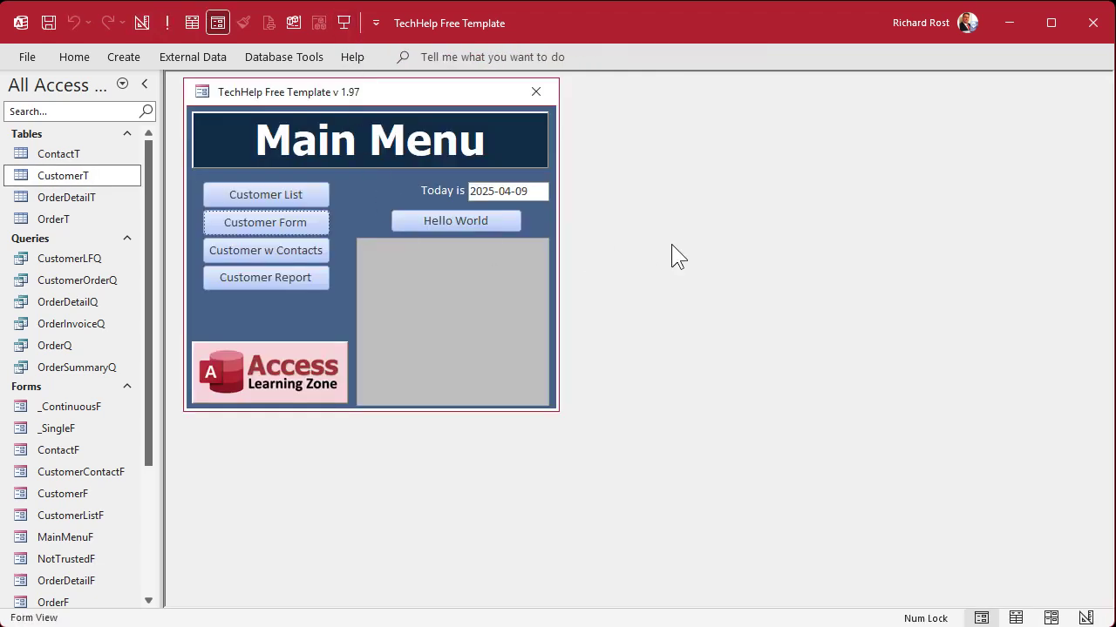